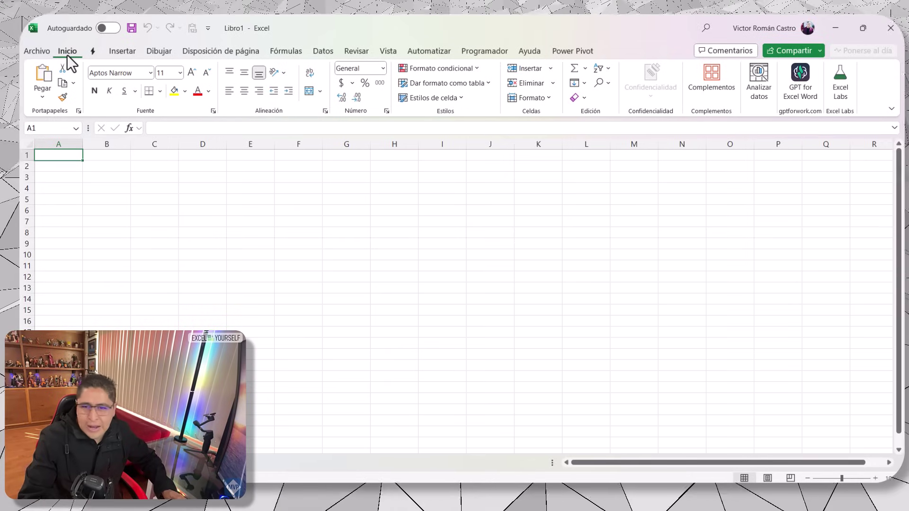
- Load the Analizar datos sample sales table (Año, Categoría, Producto, Ventas, Clasificación) and return to A1
{"action": "left_click", "coordinate": [767, 76]}
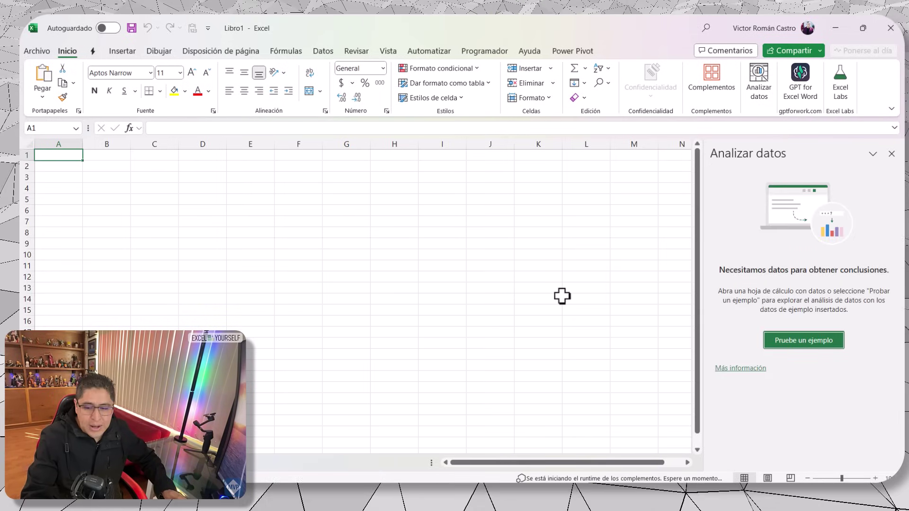
{"action": "left_click", "coordinate": [814, 340]}
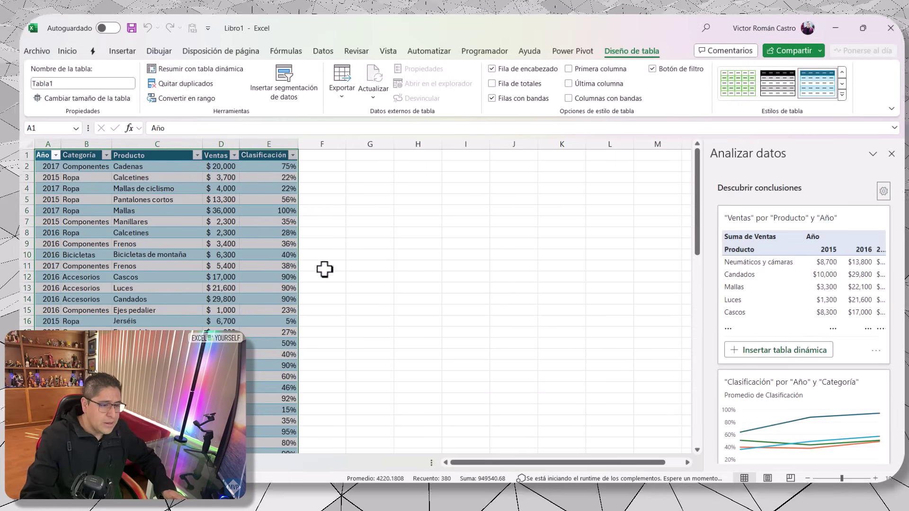
{"action": "left_click", "coordinate": [892, 154]}
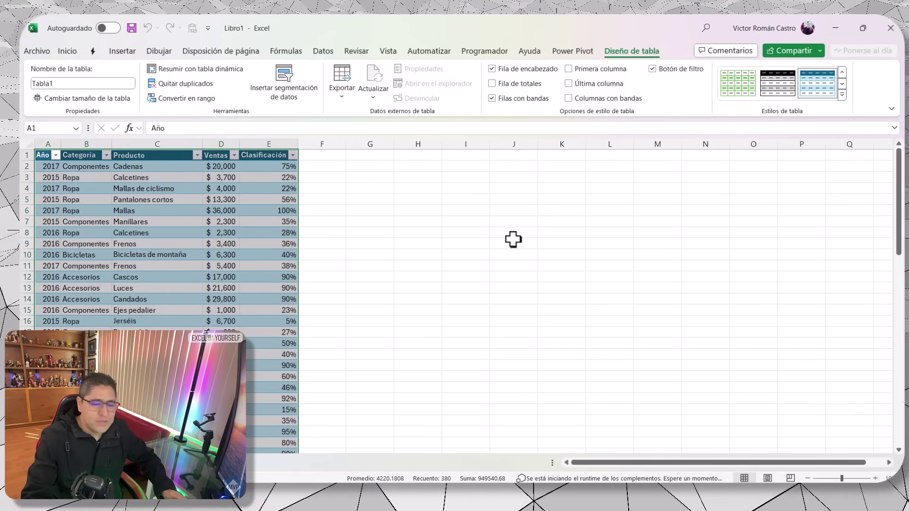
{"action": "left_click", "coordinate": [250, 189]}
{"action": "key", "text": "ctrl+Up"}
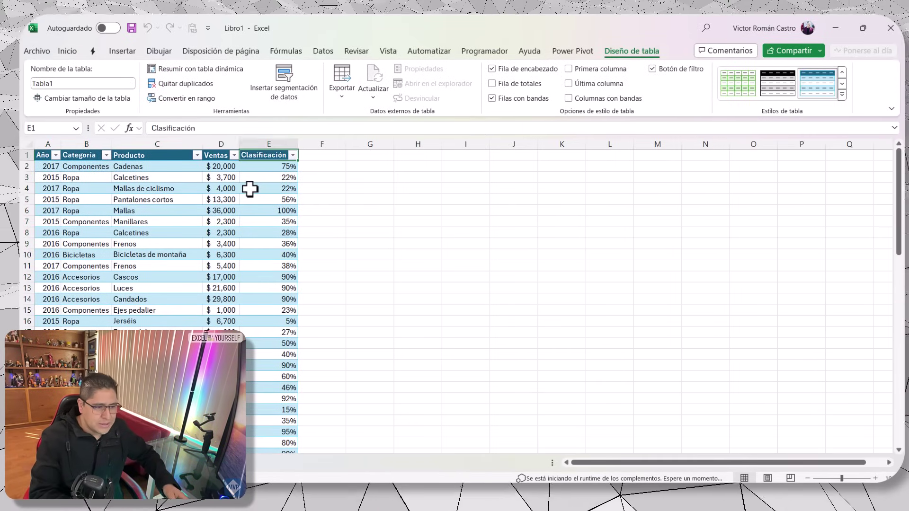
{"action": "key", "text": "ctrl+Left"}
{"action": "scroll", "coordinate": [251, 188], "scroll_direction": "up", "scroll_amount": 1}
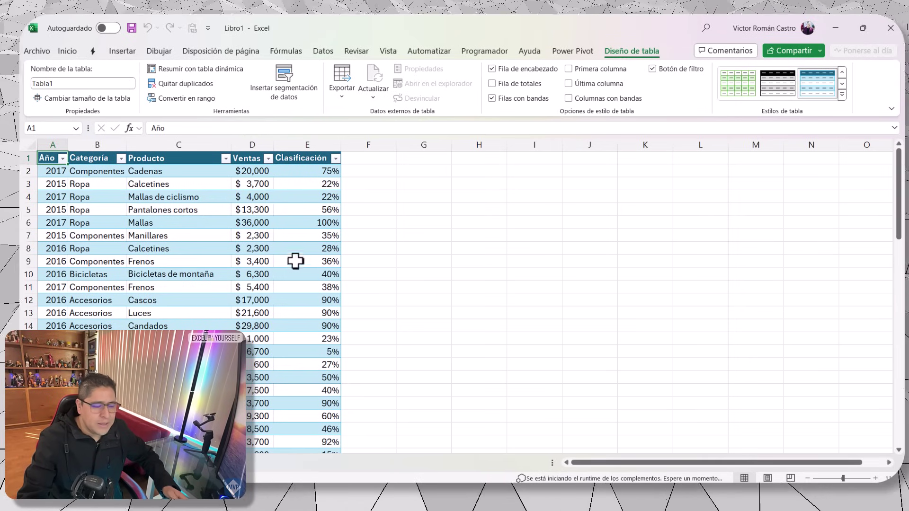
{"action": "scroll", "coordinate": [299, 256], "scroll_direction": "down", "scroll_amount": 2}
{"action": "scroll", "coordinate": [306, 255], "scroll_direction": "up", "scroll_amount": 2}
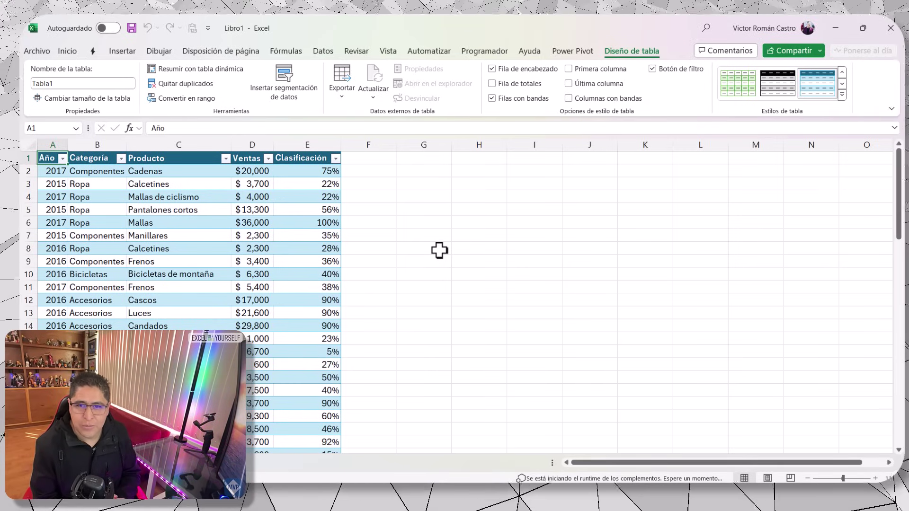
- Insert a PivotTable from Tabla1 on the existing sheet at cell G1
{"action": "left_click", "coordinate": [427, 157]}
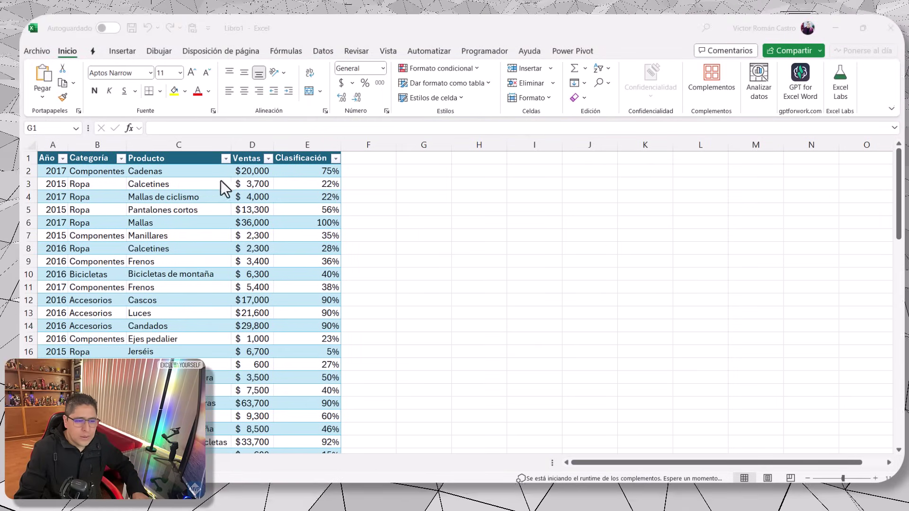
{"action": "key", "text": "ctrl+Left"}
{"action": "key", "text": "ctrl+Left"}
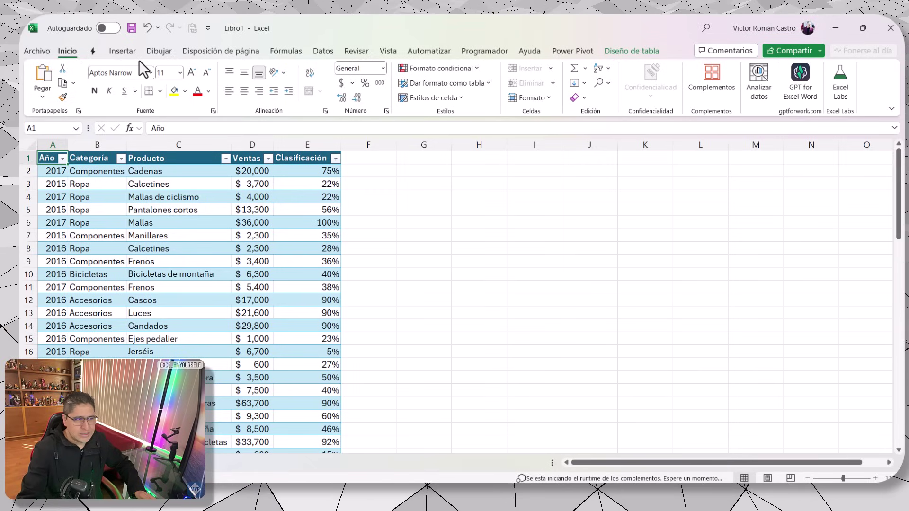
{"action": "left_click", "coordinate": [133, 49]}
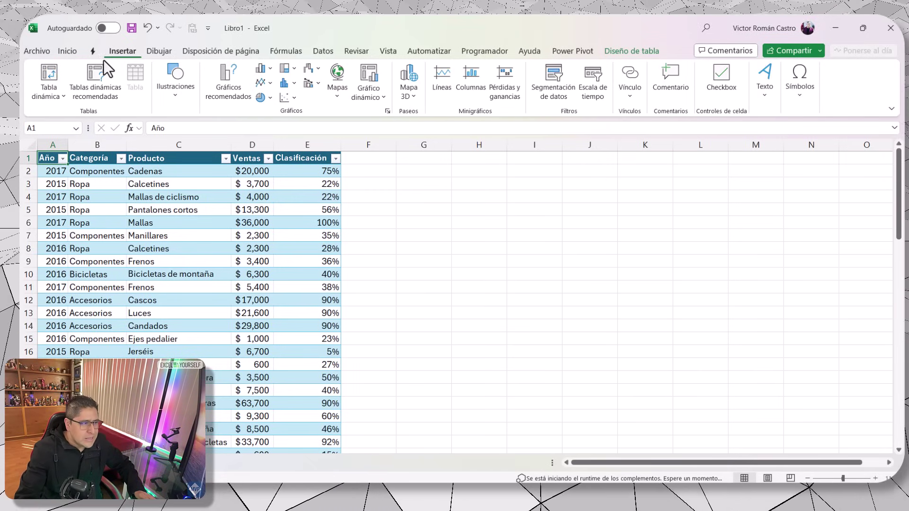
{"action": "left_click", "coordinate": [59, 69]}
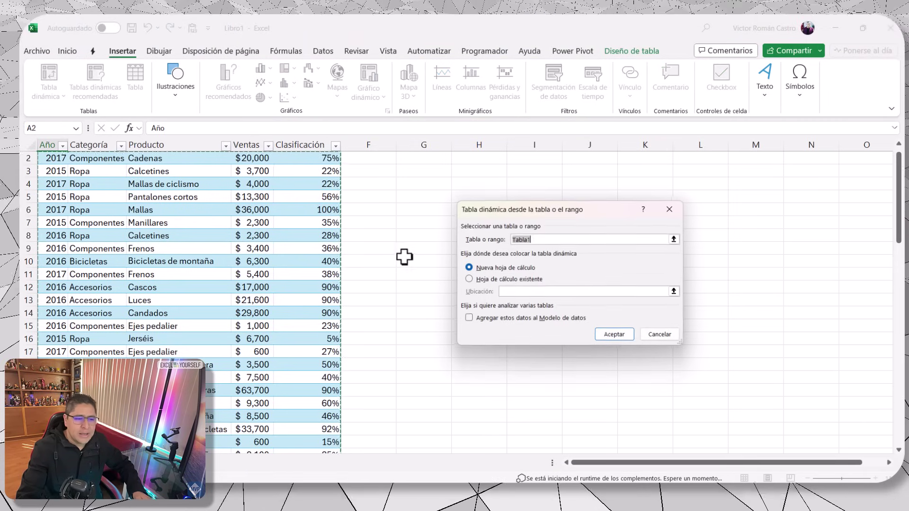
{"action": "left_click", "coordinate": [500, 278]}
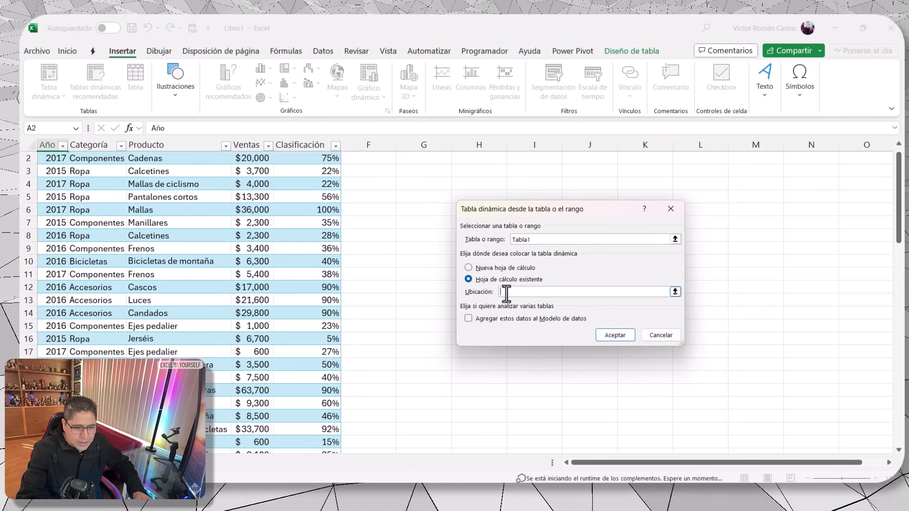
{"action": "left_click", "coordinate": [429, 160]}
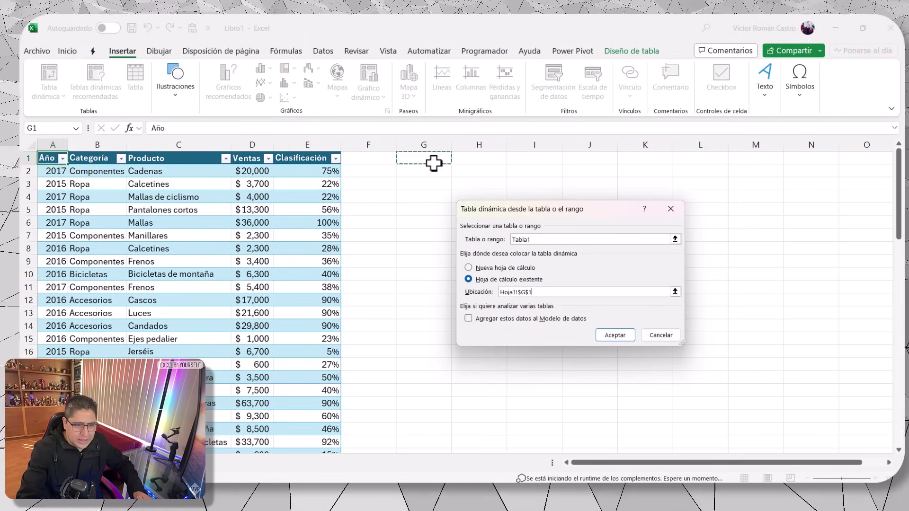
{"action": "left_click", "coordinate": [611, 335]}
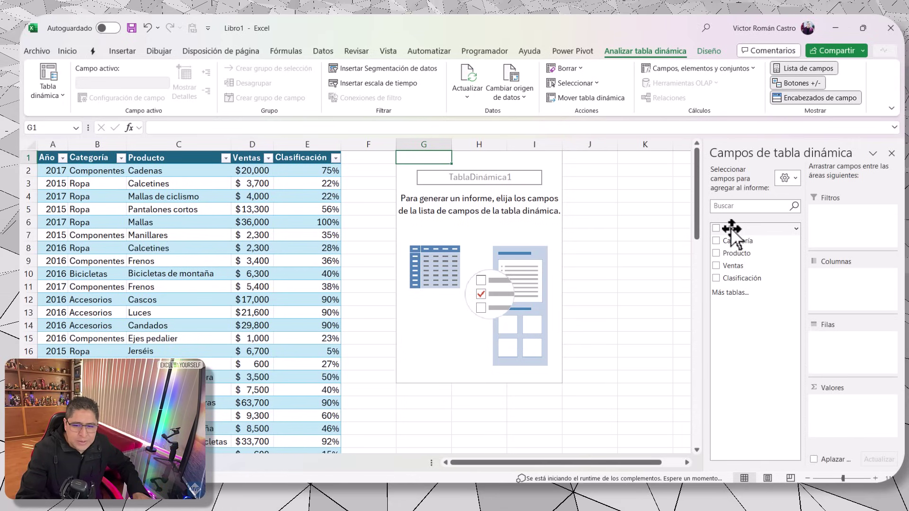
- Put Año in rows and Ventas in values, and format the totals H2:H5 with comma style
{"action": "left_click_drag", "start_coordinate": [742, 229], "coordinate": [858, 363]}
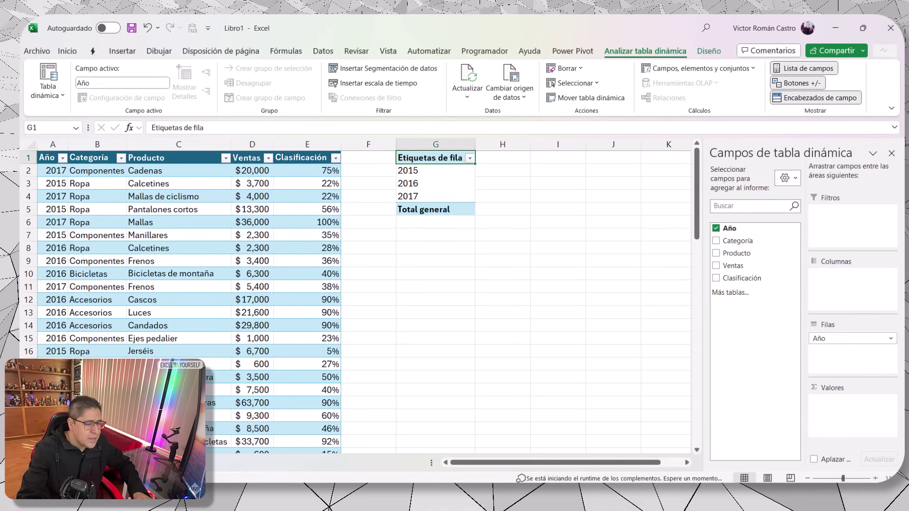
{"action": "left_click_drag", "start_coordinate": [747, 293], "coordinate": [859, 425]}
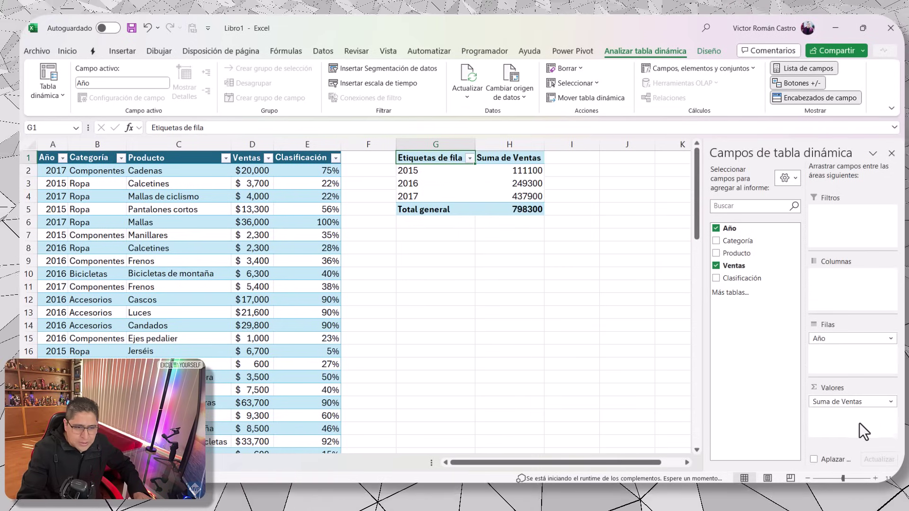
{"action": "left_click_drag", "start_coordinate": [523, 190], "coordinate": [518, 214]}
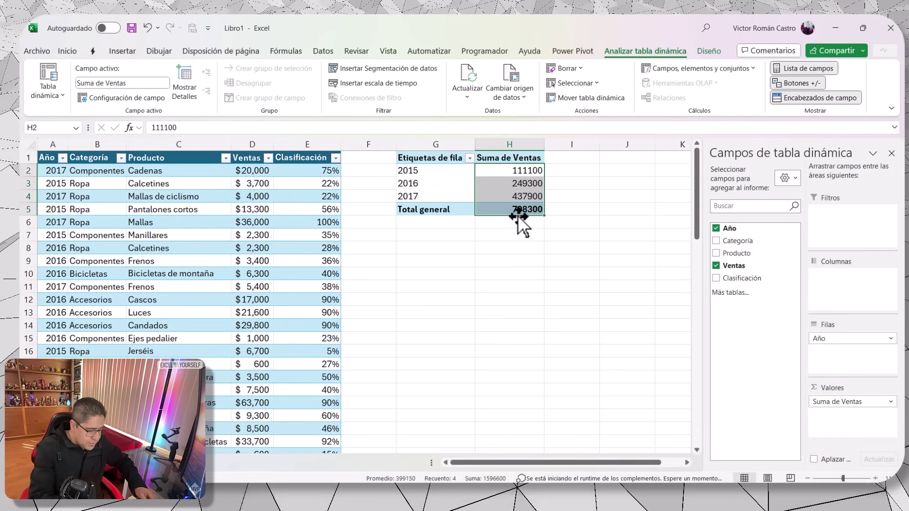
{"action": "key", "text": "ctrl+shift+1"}
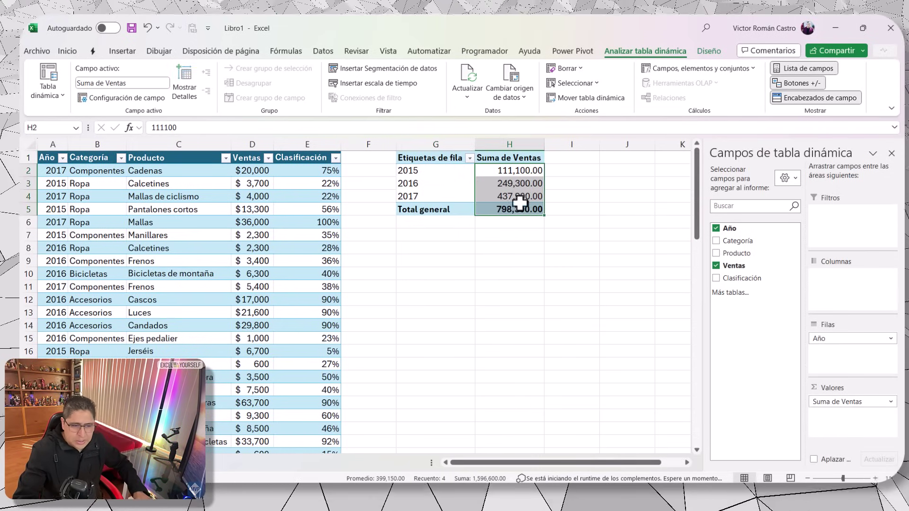
{"action": "left_click", "coordinate": [509, 238]}
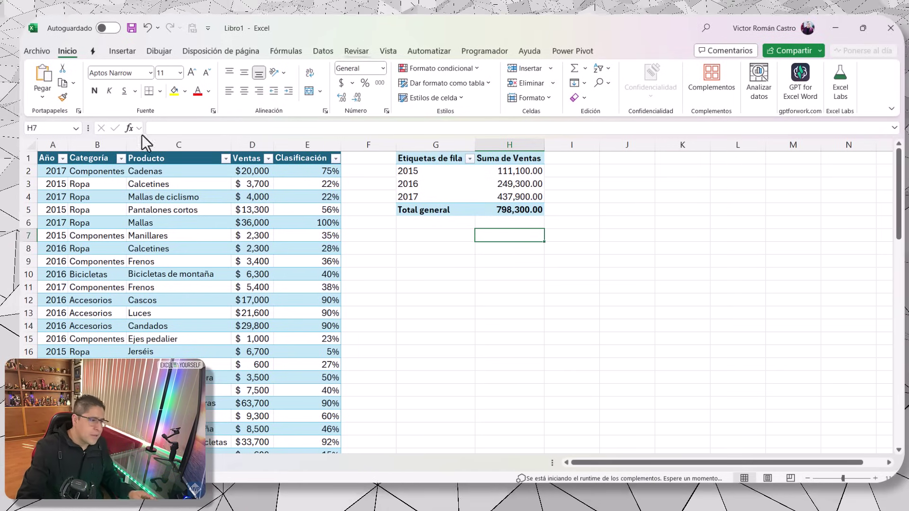
- Send Tabla1 to Power Query using Datos > De una tabla o rango
{"action": "left_click", "coordinate": [152, 227]}
{"action": "key", "text": "ctrl+Home"}
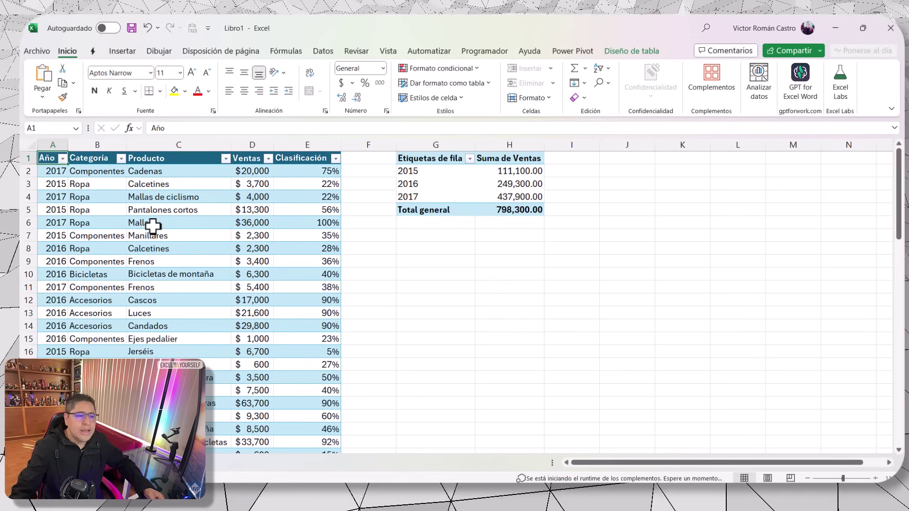
{"action": "left_click", "coordinate": [225, 214]}
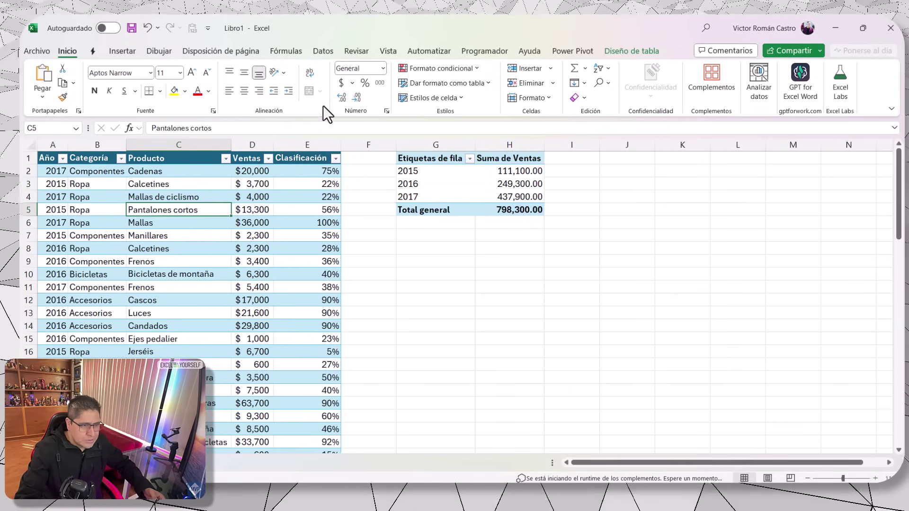
{"action": "left_click", "coordinate": [324, 51]}
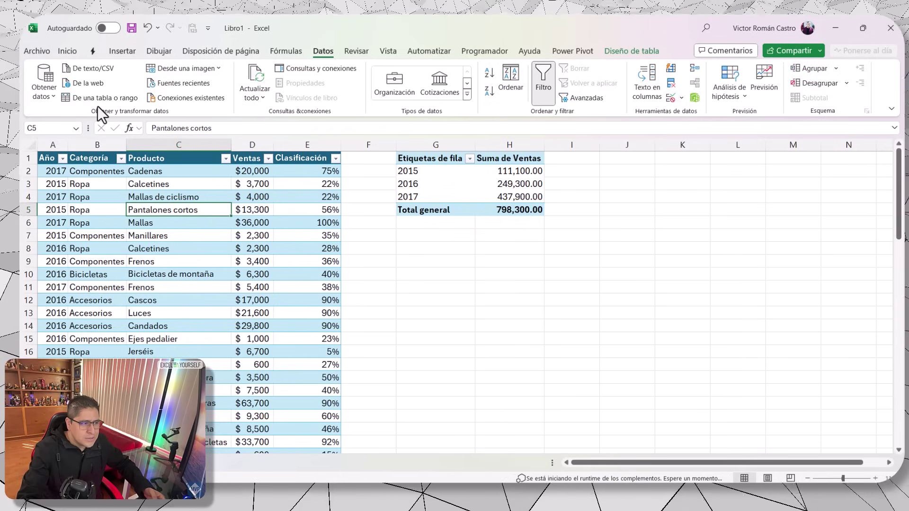
{"action": "left_click", "coordinate": [120, 99]}
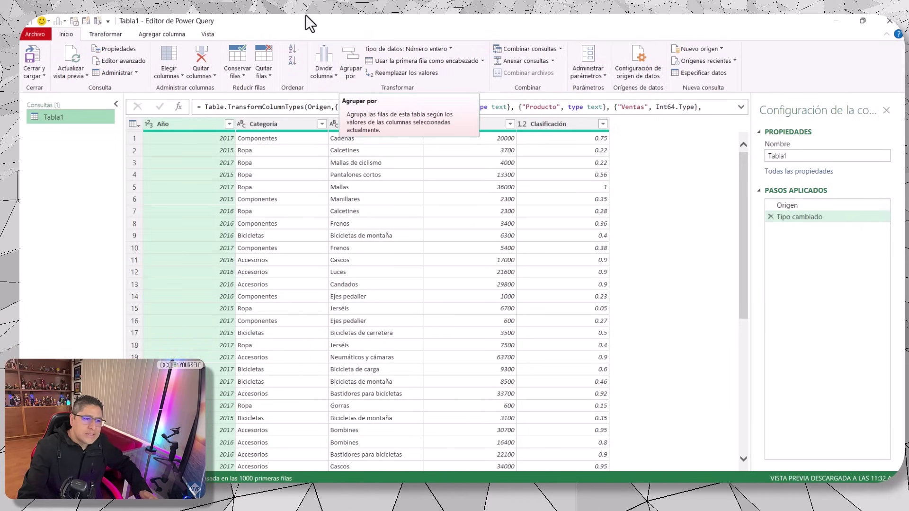
- Group Tabla1 by Año with a Suma operation on the Ventas column
{"action": "left_click", "coordinate": [356, 66]}
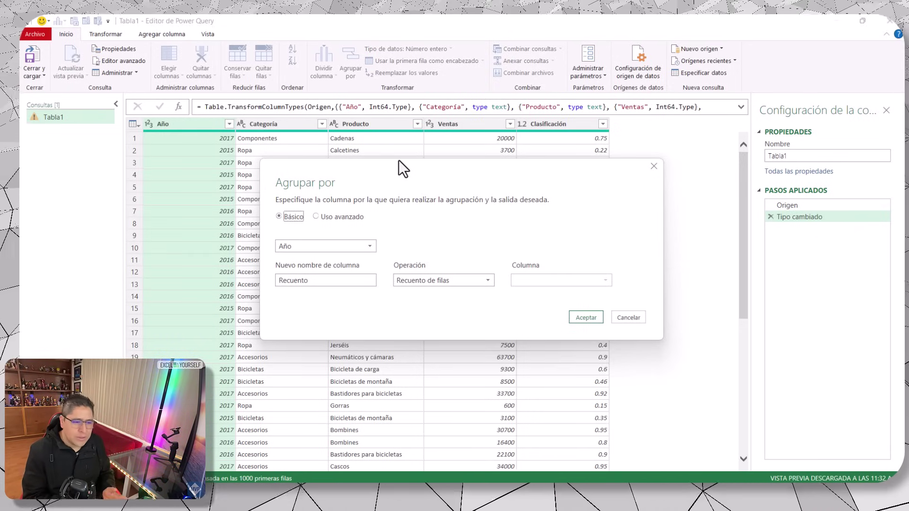
{"action": "left_click", "coordinate": [350, 244]}
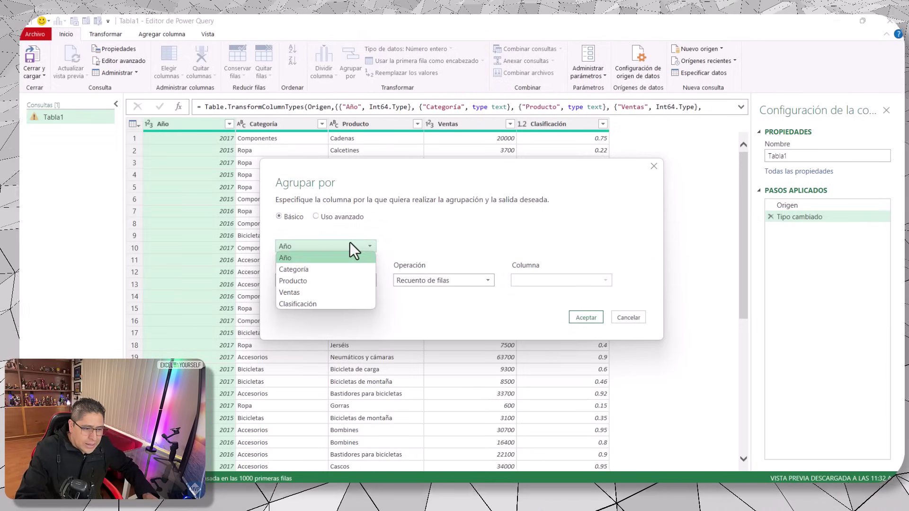
{"action": "left_click", "coordinate": [334, 260]}
{"action": "left_click", "coordinate": [318, 282]}
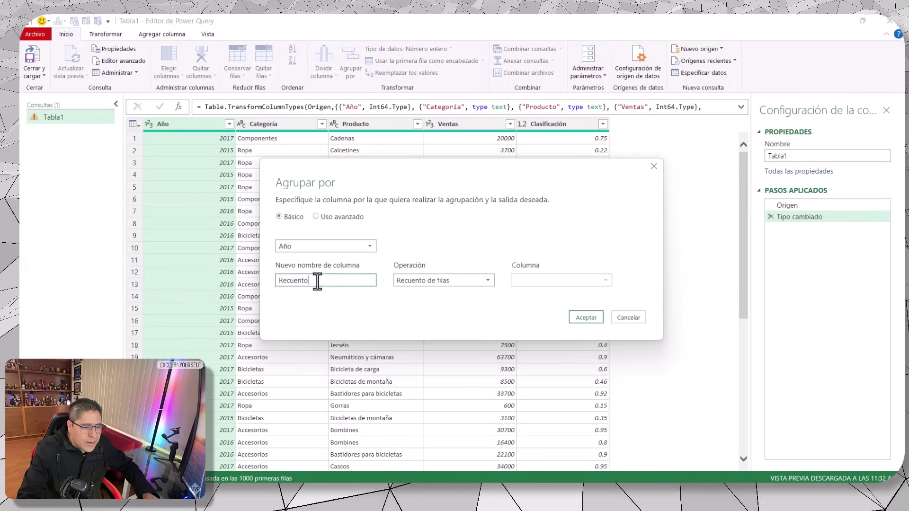
{"action": "double_click", "coordinate": [317, 282]}
{"action": "type", "text": "Ventas"}
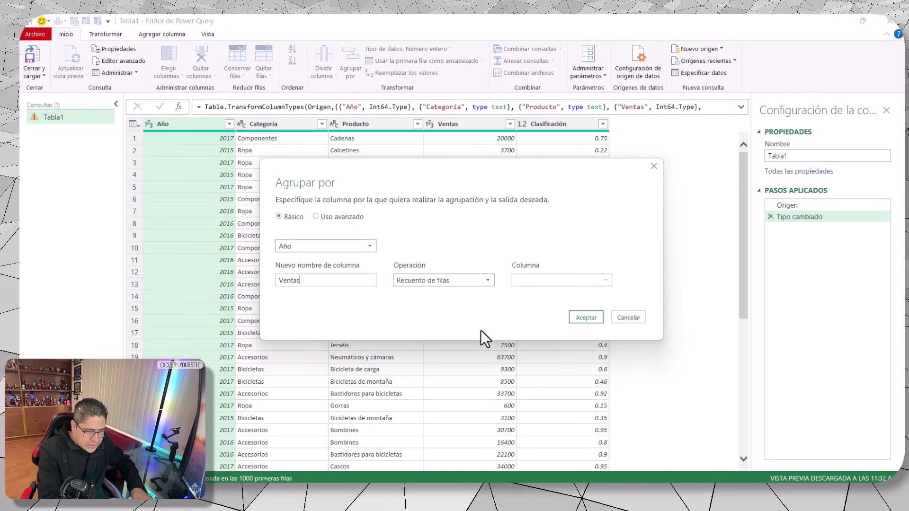
{"action": "left_click", "coordinate": [483, 282]}
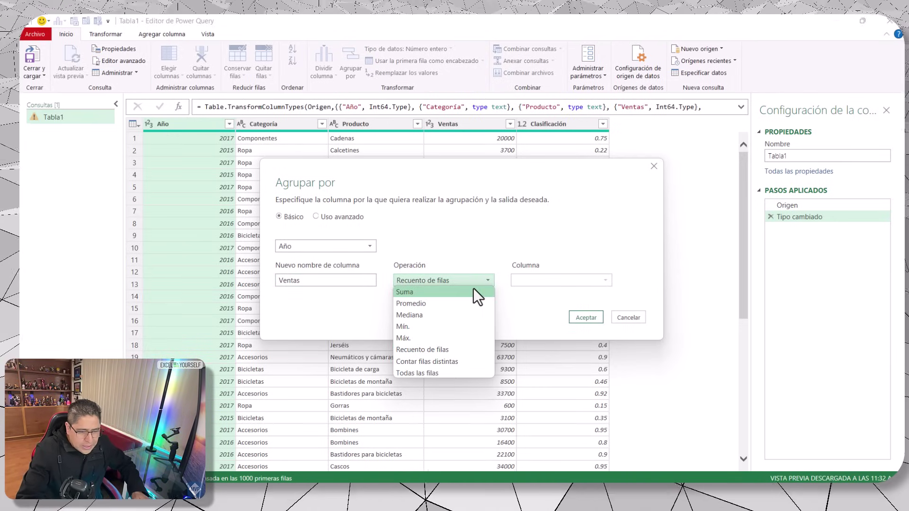
{"action": "left_click", "coordinate": [473, 291]}
{"action": "left_click", "coordinate": [594, 280]}
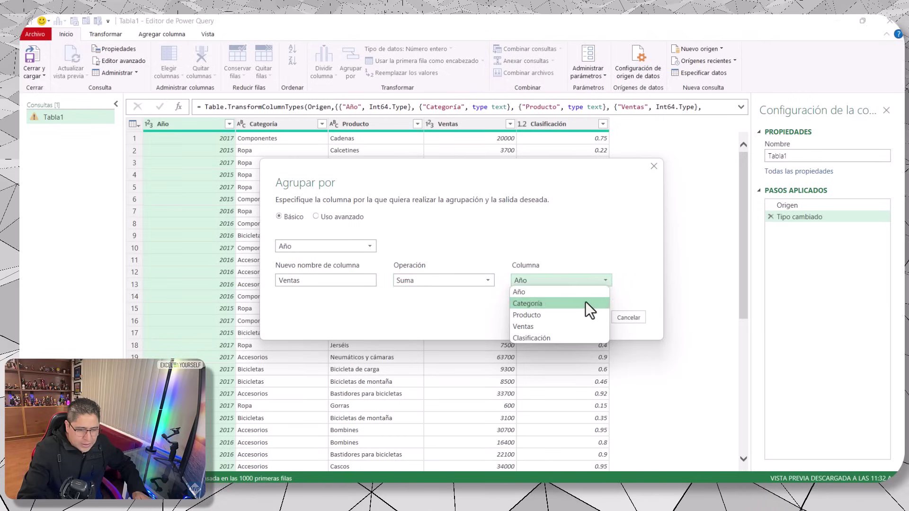
{"action": "left_click", "coordinate": [574, 326]}
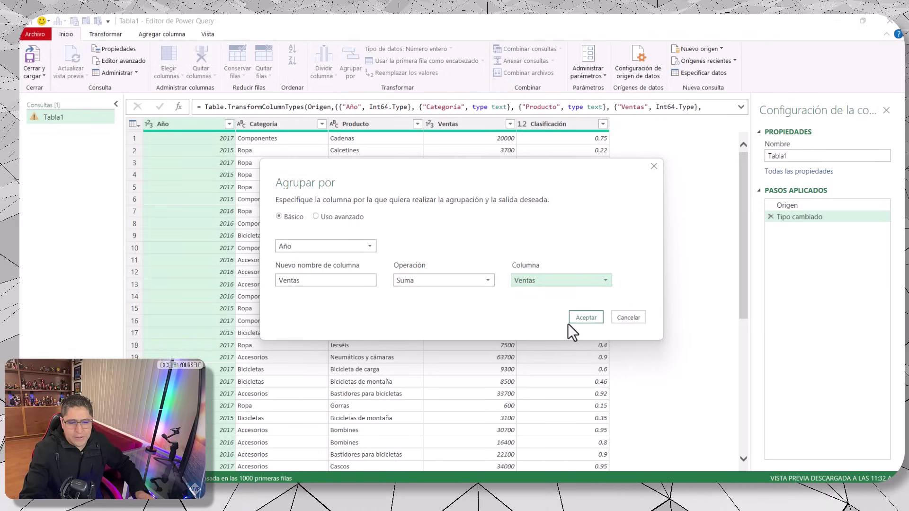
{"action": "left_click", "coordinate": [587, 323]}
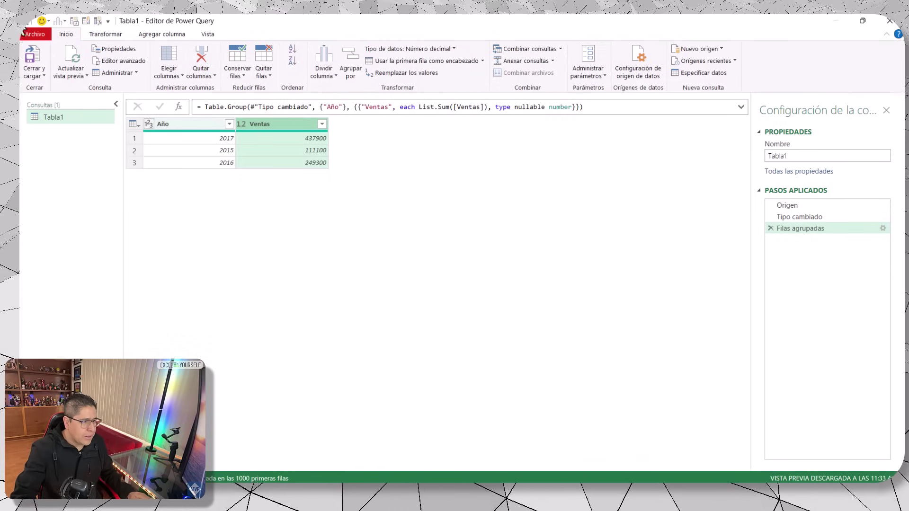
- Load the grouped query to a sheet, widen column B and apply comma style with two decimals
{"action": "left_click", "coordinate": [43, 55]}
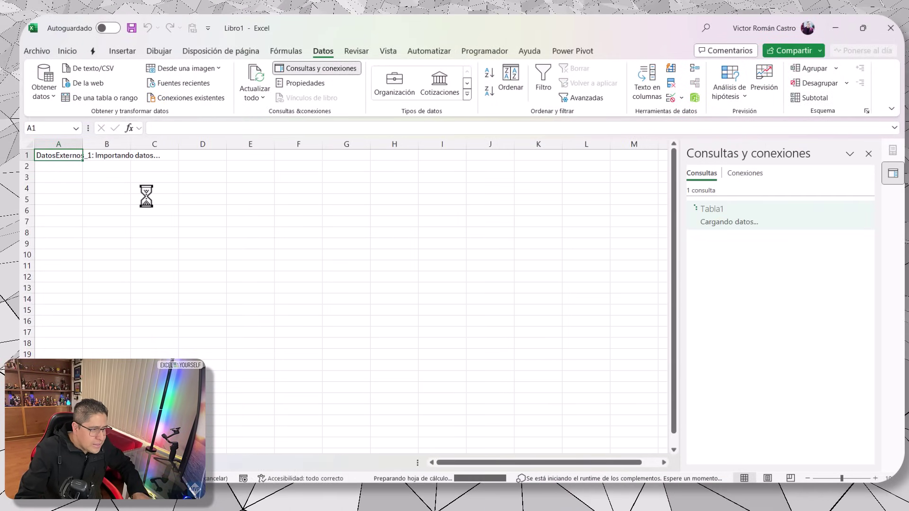
{"action": "mouse_move", "coordinate": [98, 144]}
{"action": "left_mouse_down"}
{"action": "mouse_move", "coordinate": [132, 152]}
{"action": "mouse_move", "coordinate": [116, 188]}
{"action": "left_mouse_up"}
{"action": "key", "text": "ctrl+shift+1"}
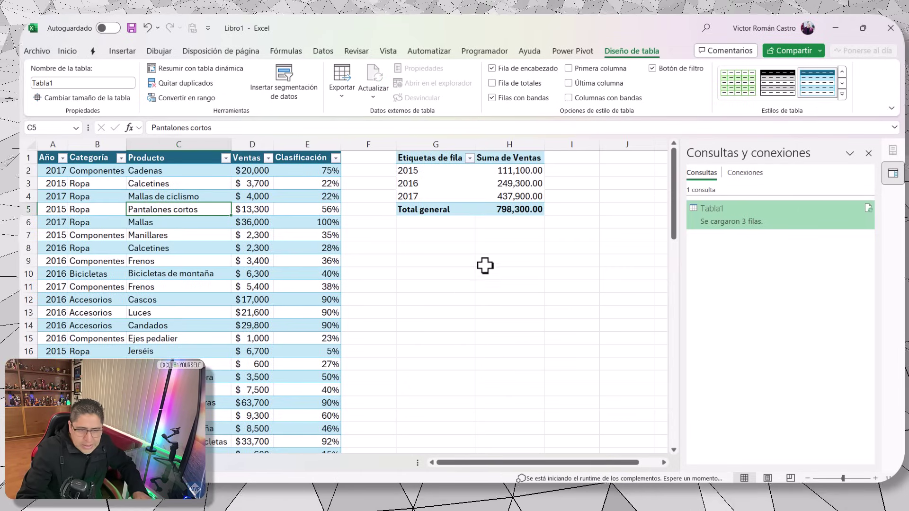
{"action": "left_click", "coordinate": [531, 171]}
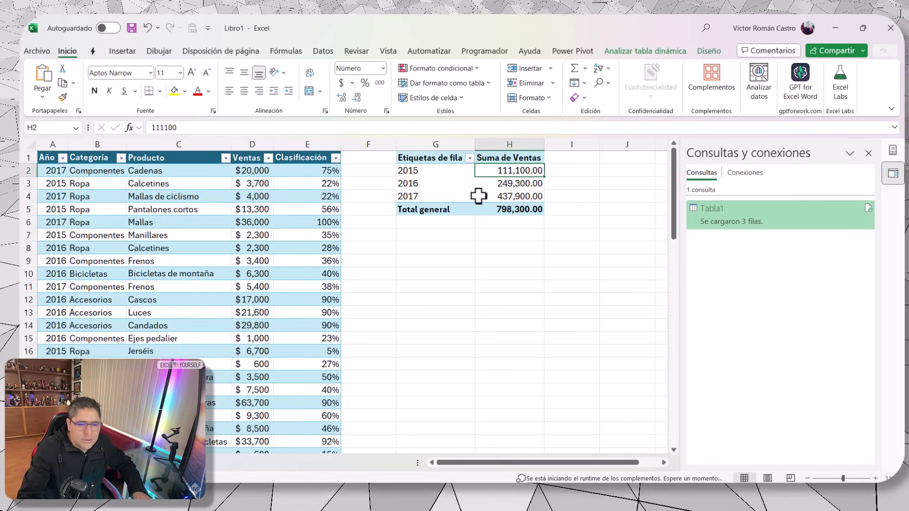
{"action": "left_click", "coordinate": [525, 197]}
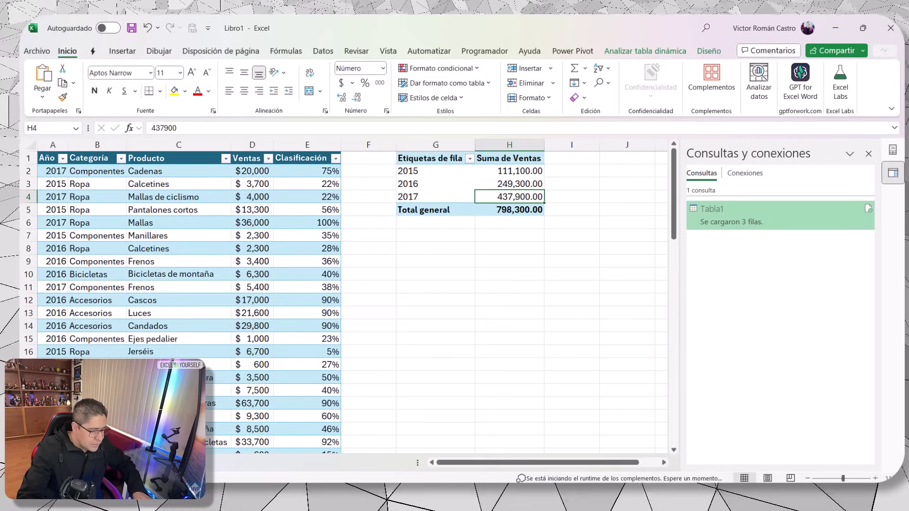
- Sort the query results by Año ascending, check the 2015–2017 totals, and return to the pivot sheet
{"action": "key", "text": "ctrl+Page_Down"}
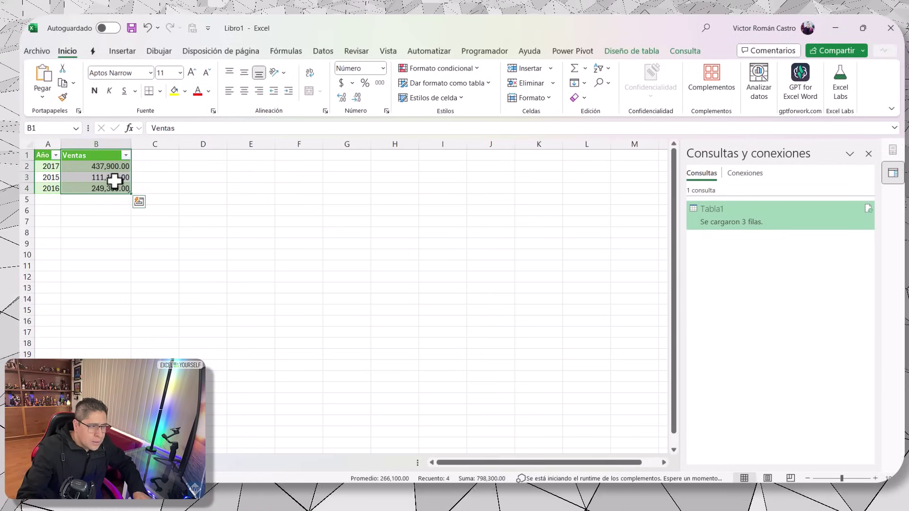
{"action": "left_click", "coordinate": [109, 179]}
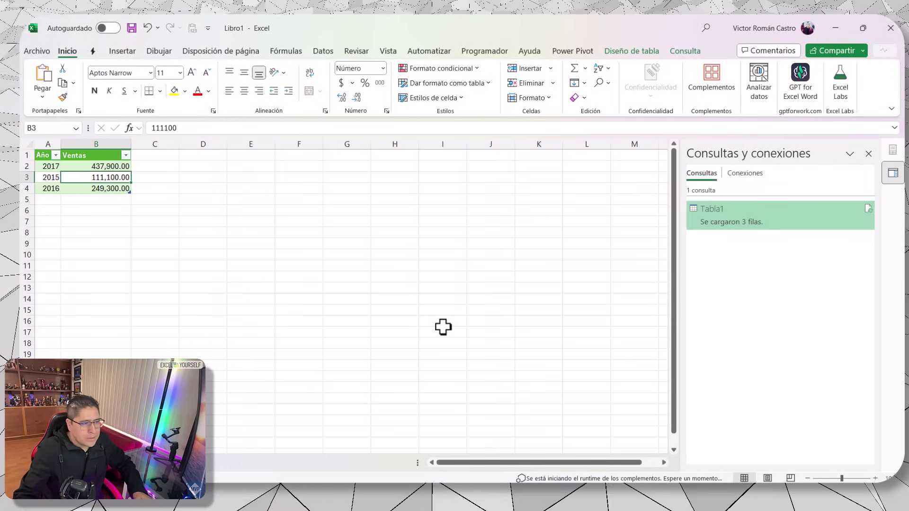
{"action": "key", "text": "Left"}
{"action": "key", "text": "Up"}
{"action": "key", "text": "Up"}
{"action": "key", "text": "alt+Down"}
{"action": "key", "text": "Down"}
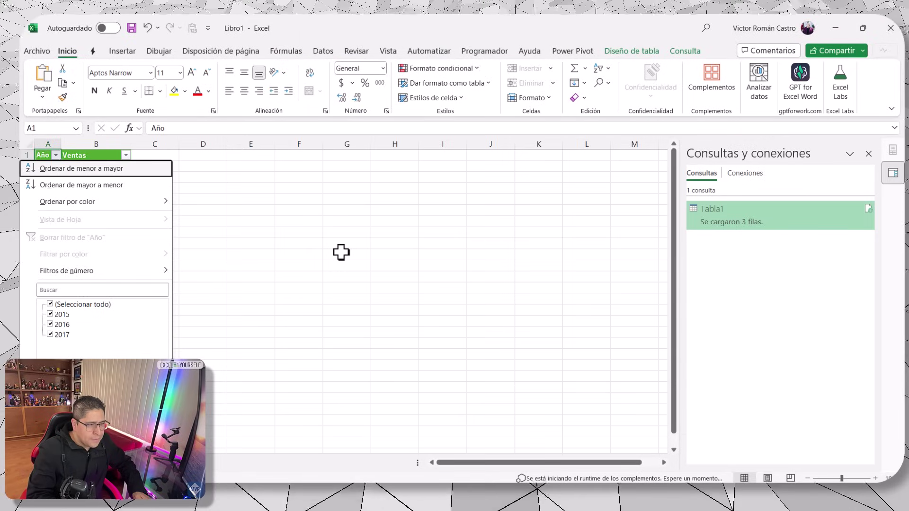
{"action": "key", "text": "Return"}
{"action": "key", "text": "Down"}
{"action": "key", "text": "Right"}
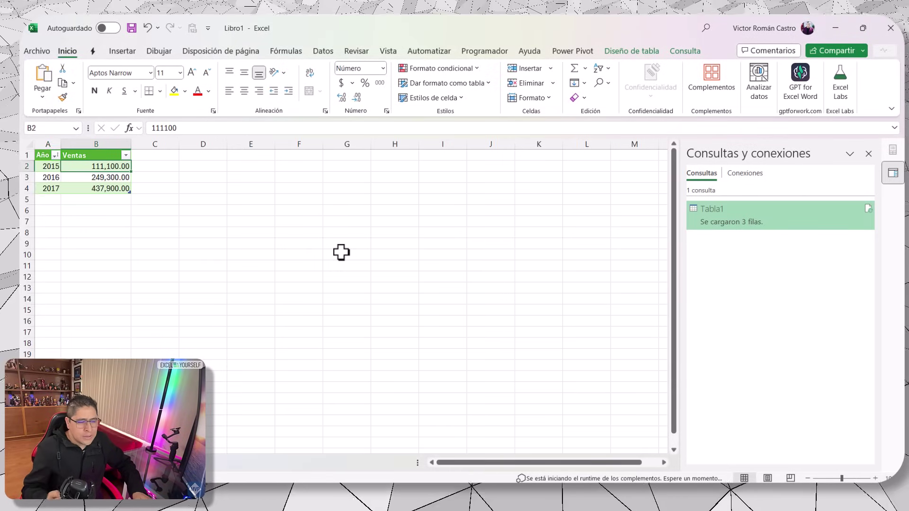
{"action": "key", "text": "Down"}
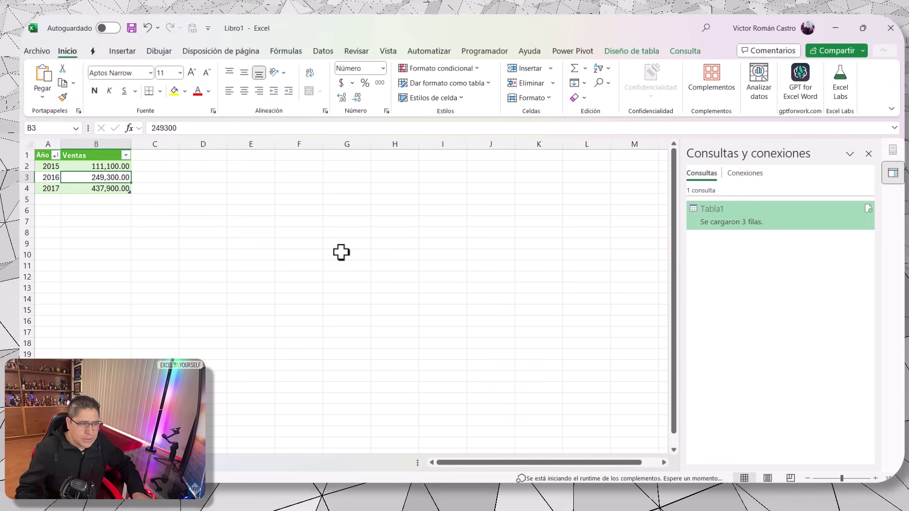
{"action": "key", "text": "Down"}
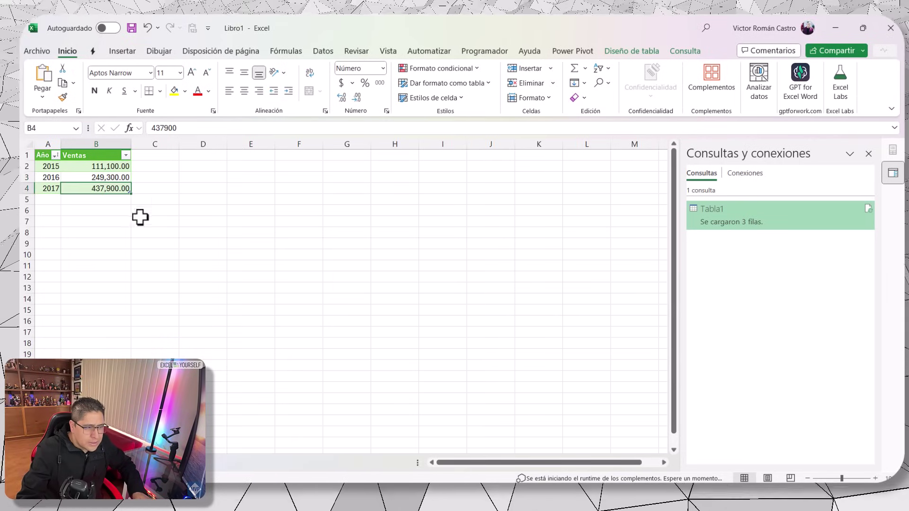
{"action": "key", "text": "ctrl+Page_Down"}
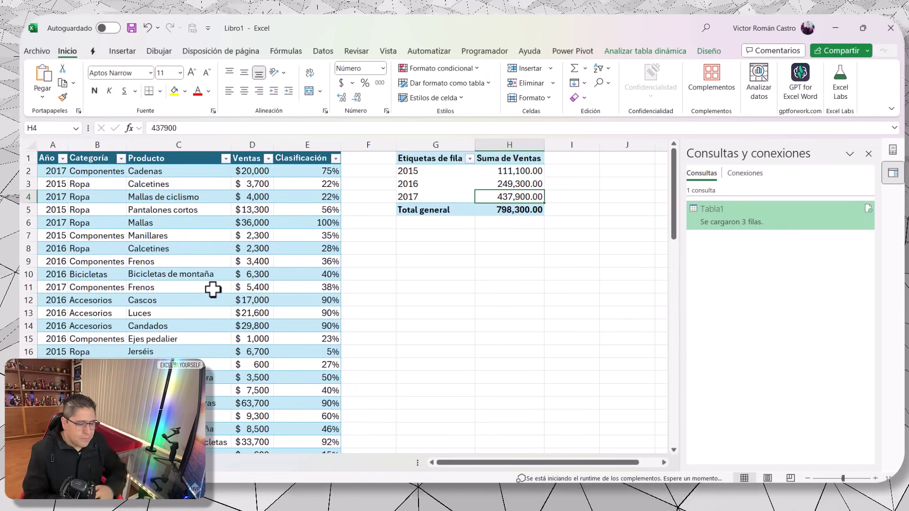
{"action": "left_click", "coordinate": [452, 254]}
{"action": "type", "text": "="}
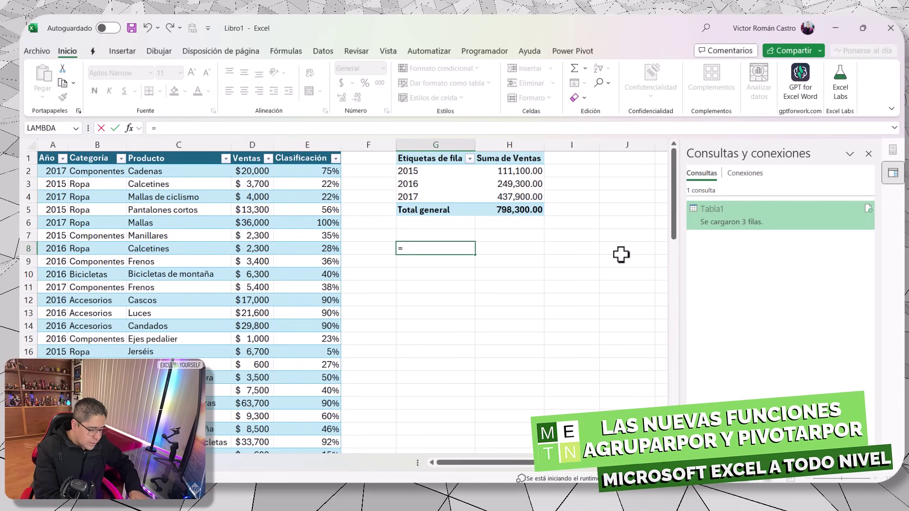
- Start =AGRUPARPOR( in G8 with Tabla1's Año column as row fields and Ventas as values
{"action": "type", "text": "agr"}
{"action": "key", "text": "Down"}
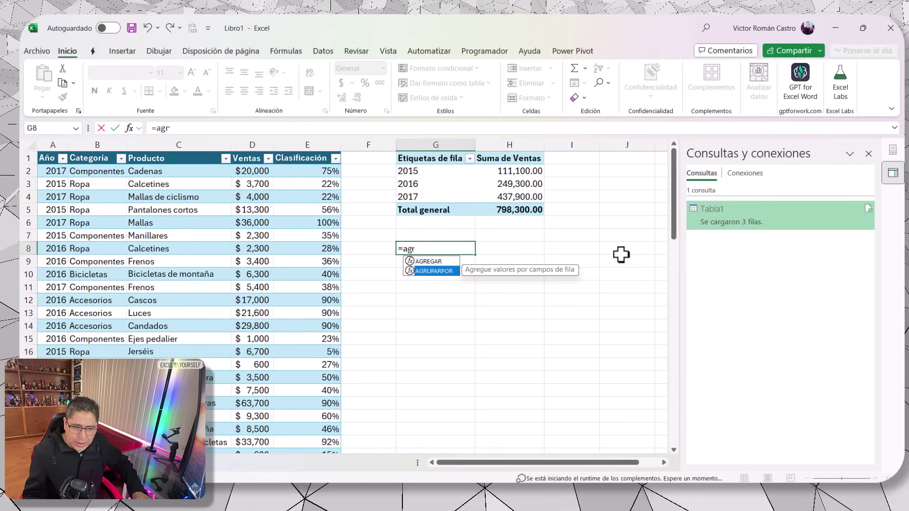
{"action": "key", "text": "Tab"}
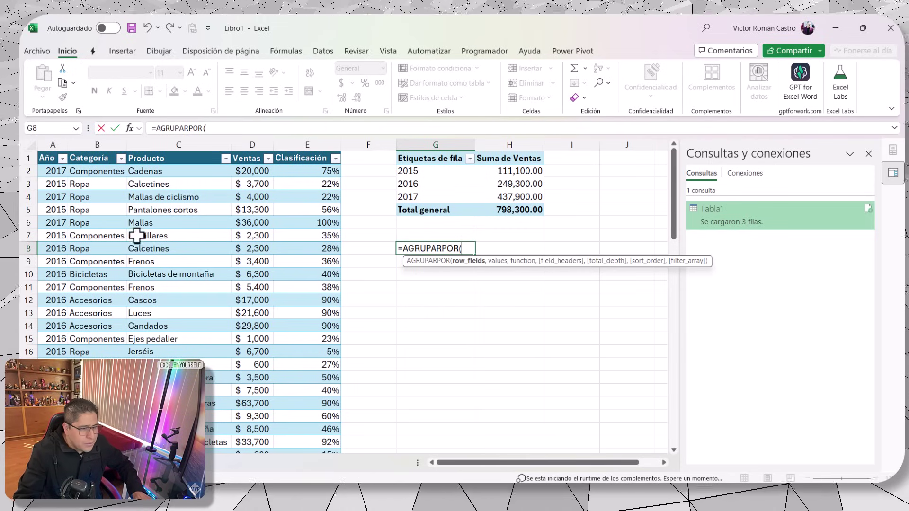
{"action": "left_click", "coordinate": [108, 198]}
{"action": "key", "text": "Left"}
{"action": "key", "text": "Up"}
{"action": "key", "text": "Up"}
{"action": "key", "text": "Up"}
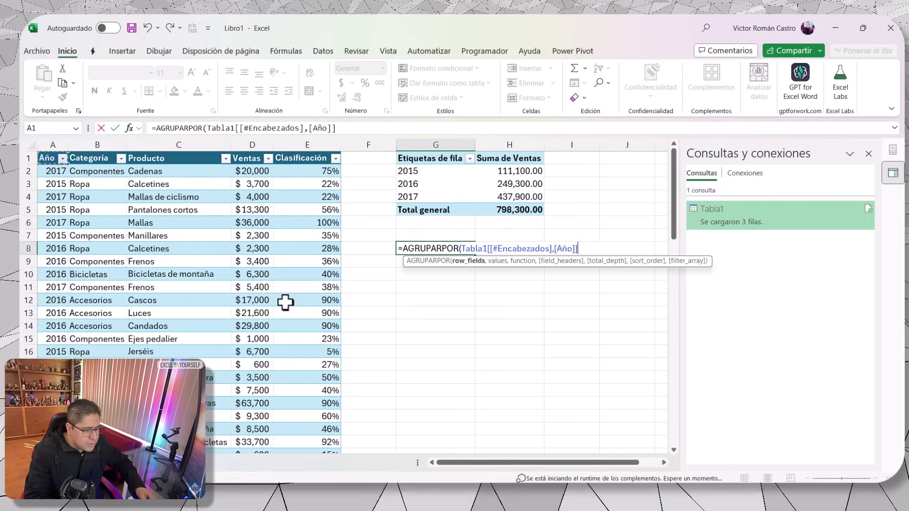
{"action": "key", "text": "ctrl+shift+Down"}
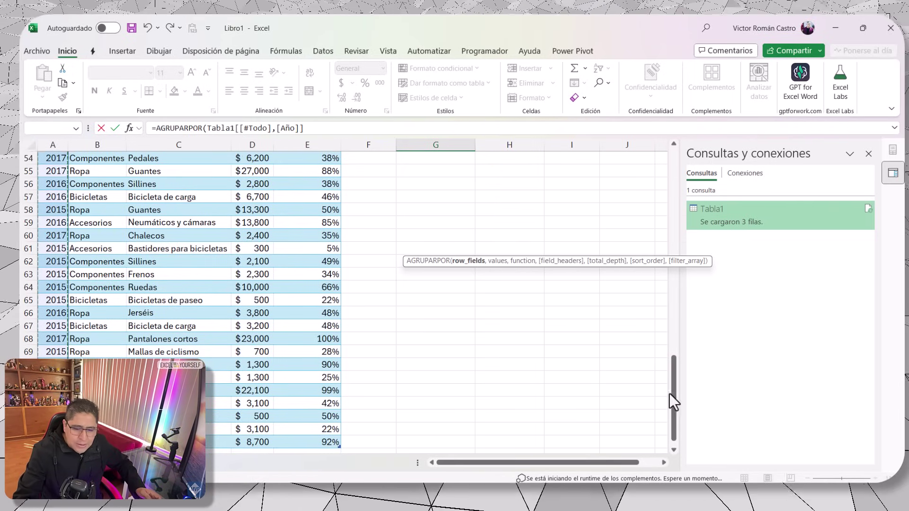
{"action": "left_click_drag", "start_coordinate": [672, 394], "coordinate": [677, 140]}
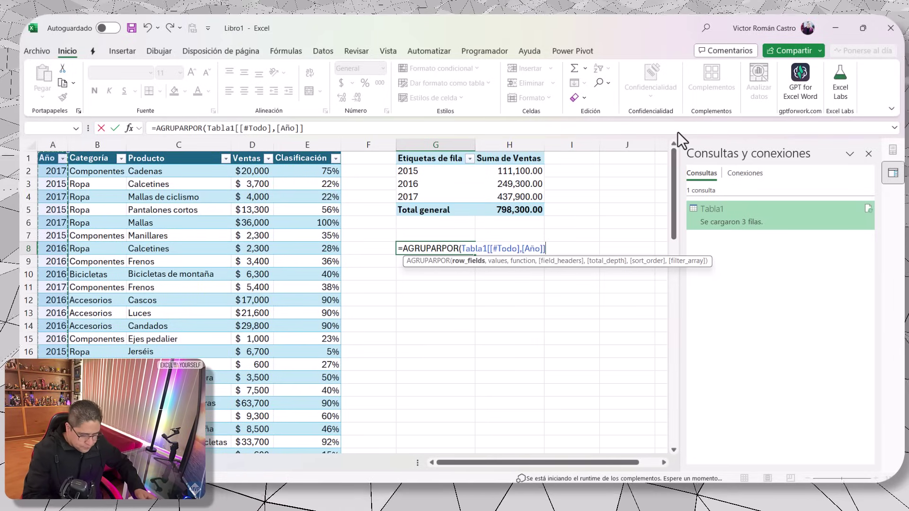
{"action": "type", "text": ","}
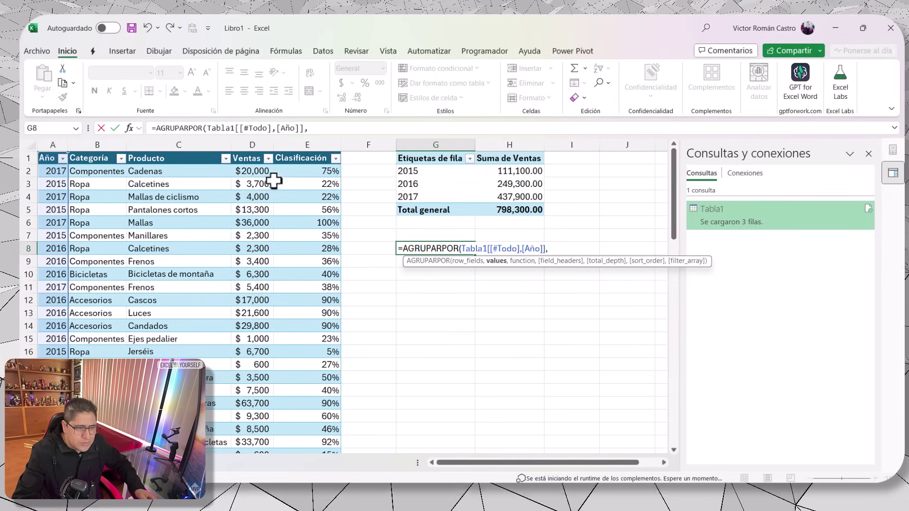
{"action": "left_click", "coordinate": [248, 160]}
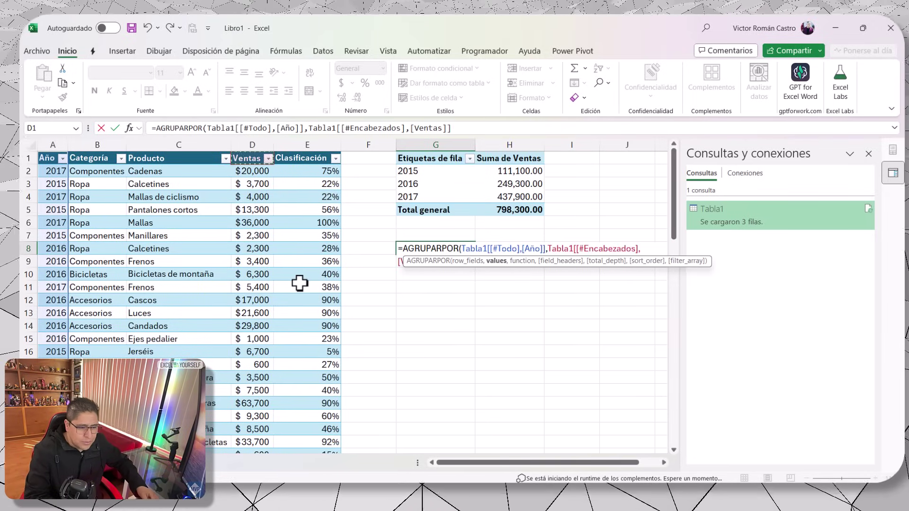
{"action": "key", "text": "ctrl+shift+Down"}
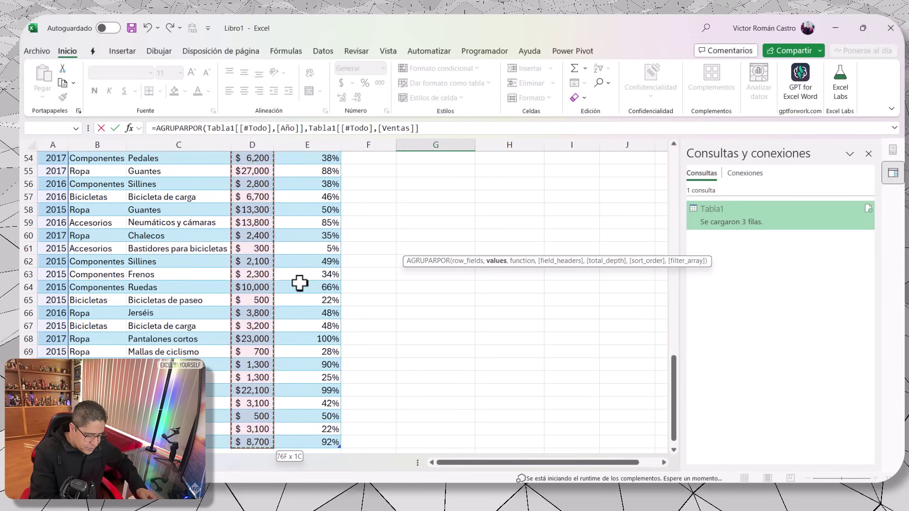
{"action": "type", "text": ","}
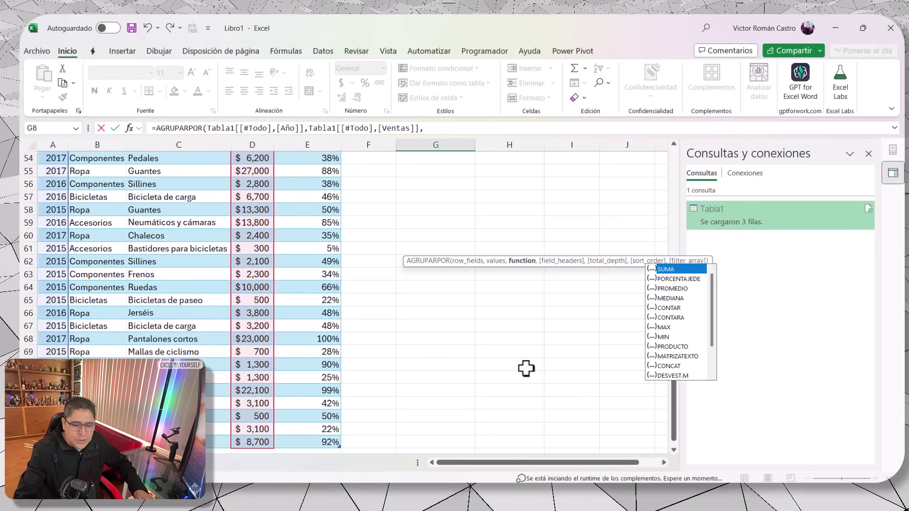
- Finish AGRUPARPOR with SUMA as the function and header option 3 (Sí y mostrar), then commit it
{"action": "left_click_drag", "start_coordinate": [672, 430], "coordinate": [684, 170]}
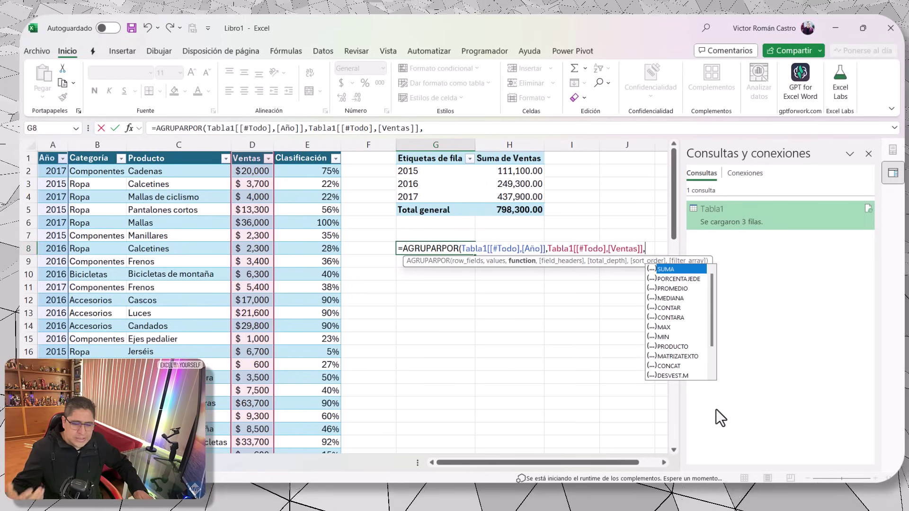
{"action": "key", "text": "Down"}
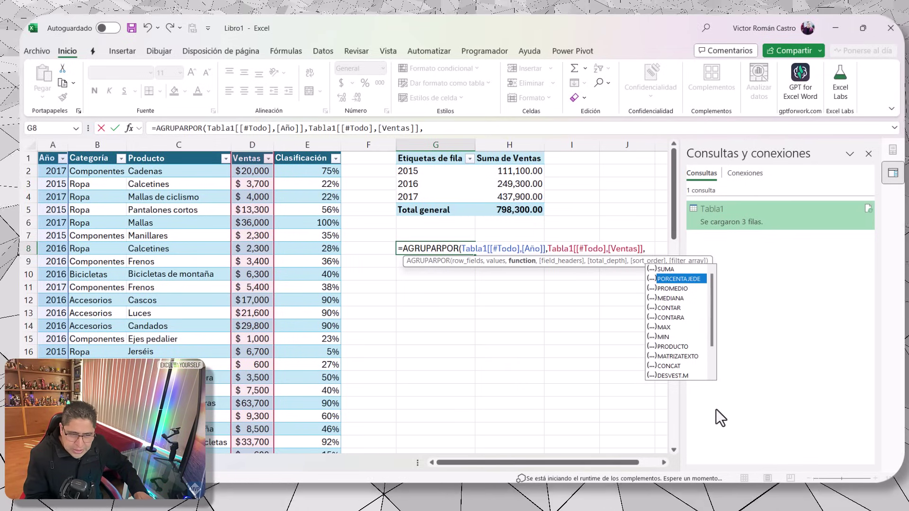
{"action": "key", "text": "Up"}
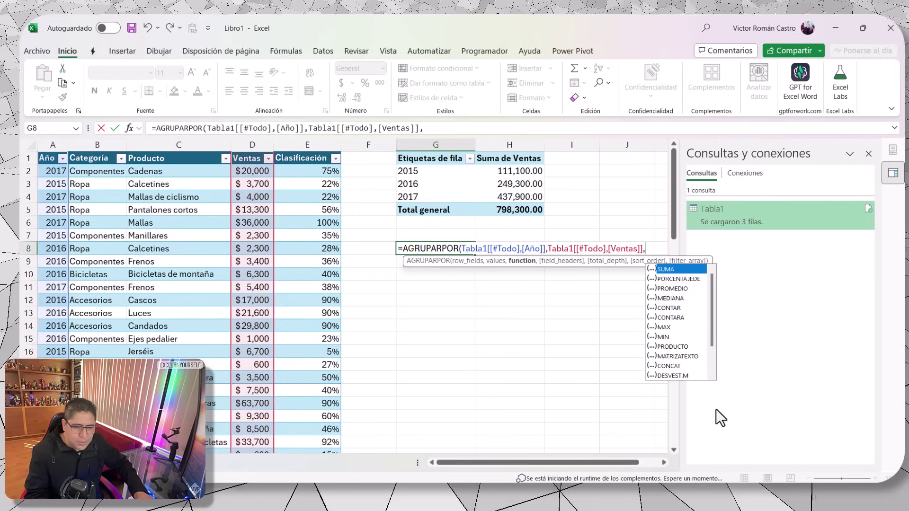
{"action": "key", "text": "Tab"}
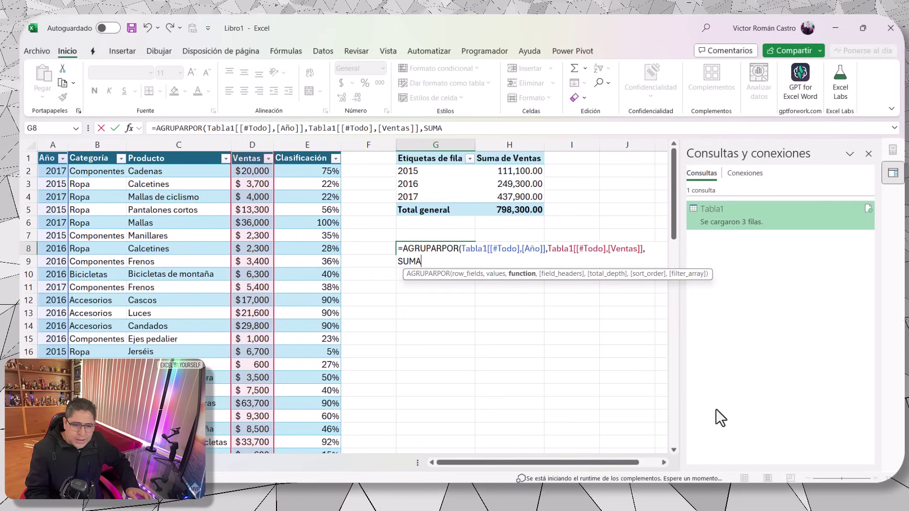
{"action": "type", "text": ","}
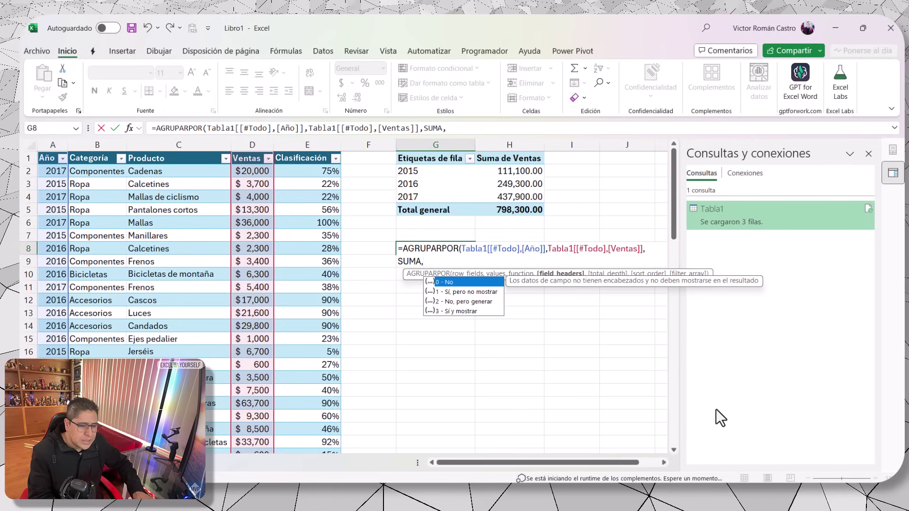
{"action": "key", "text": "Down"}
{"action": "key", "text": "Down"}
{"action": "key", "text": "Down"}
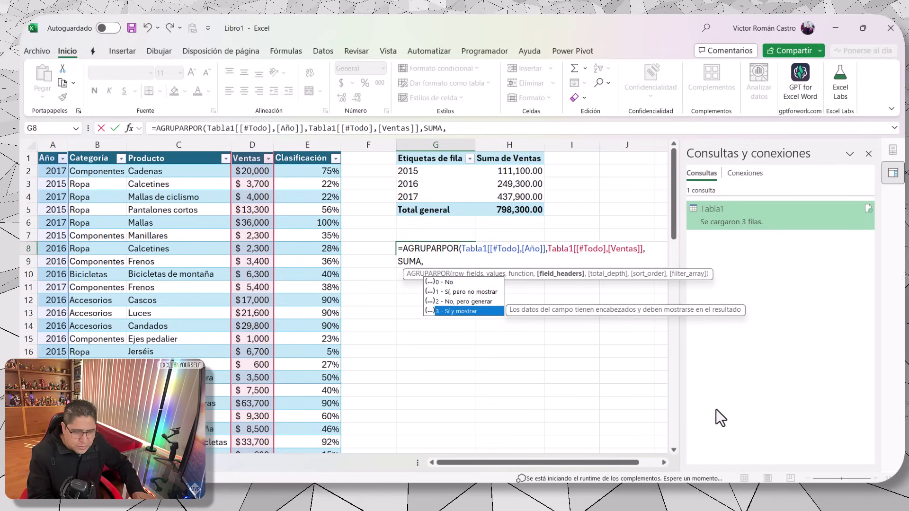
{"action": "key", "text": "Tab"}
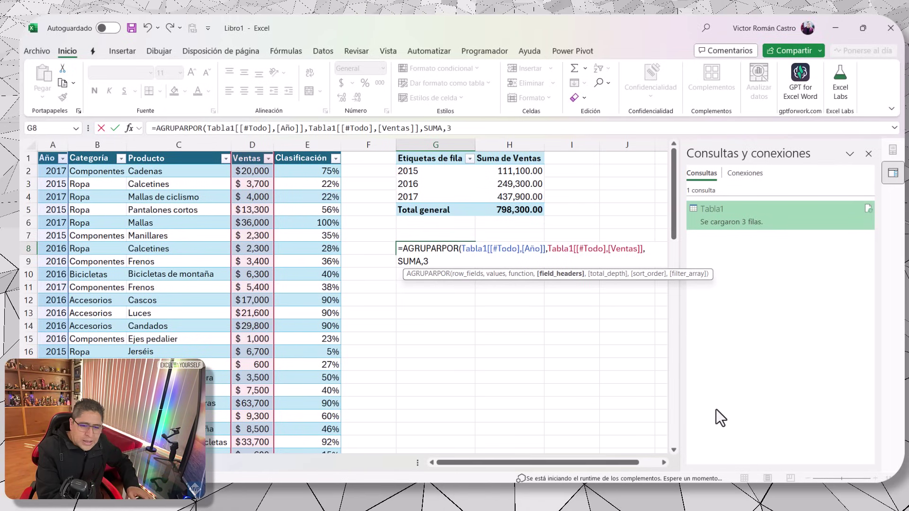
{"action": "type", "text": ")"}
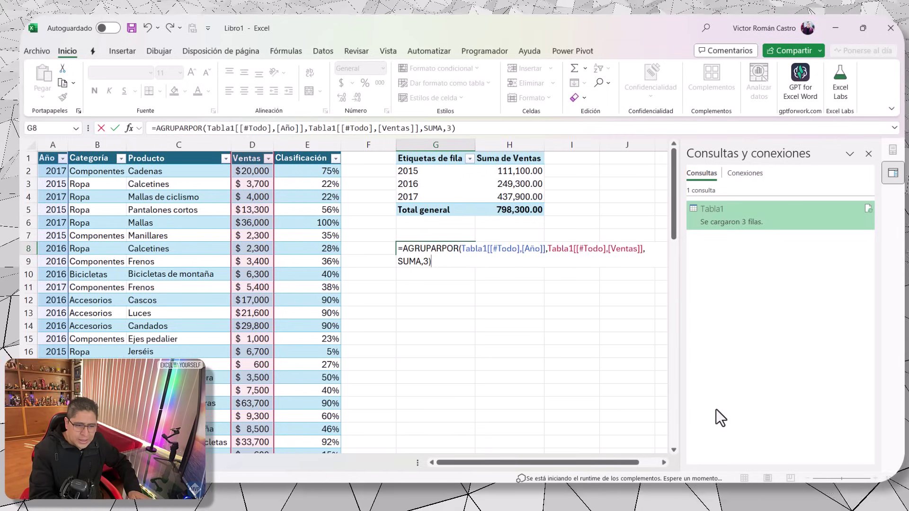
{"action": "key", "text": "Return"}
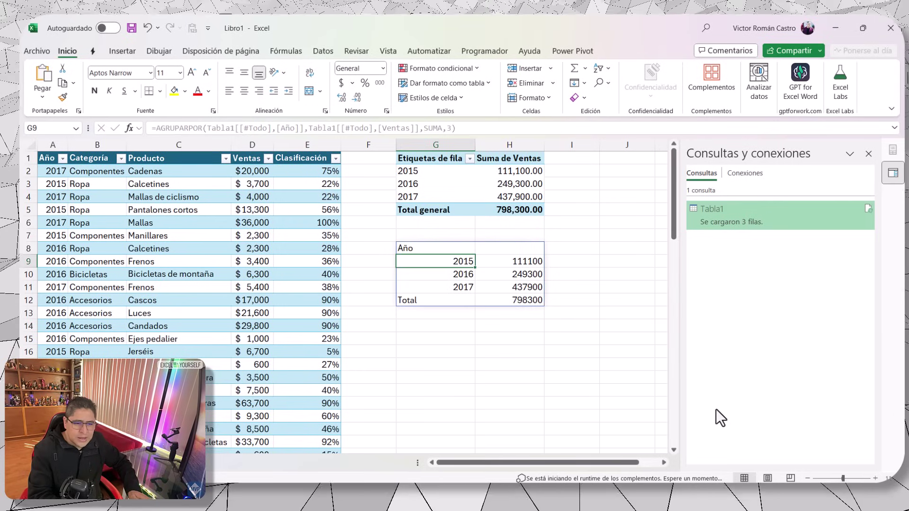
- Apply comma style with two decimals to H9:H12 and left-align the year labels in G8:G12
{"action": "key", "text": "Up"}
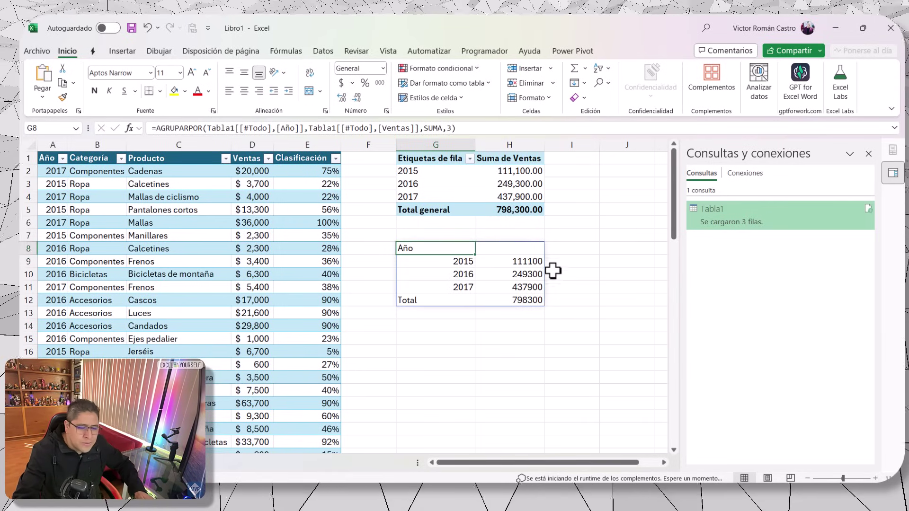
{"action": "left_click_drag", "start_coordinate": [526, 260], "coordinate": [526, 296]}
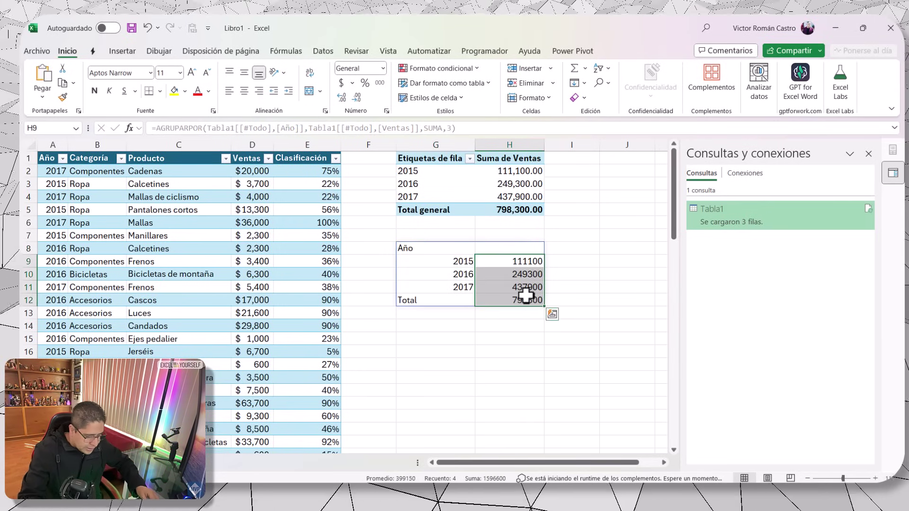
{"action": "key", "text": "ctrl+shift+1"}
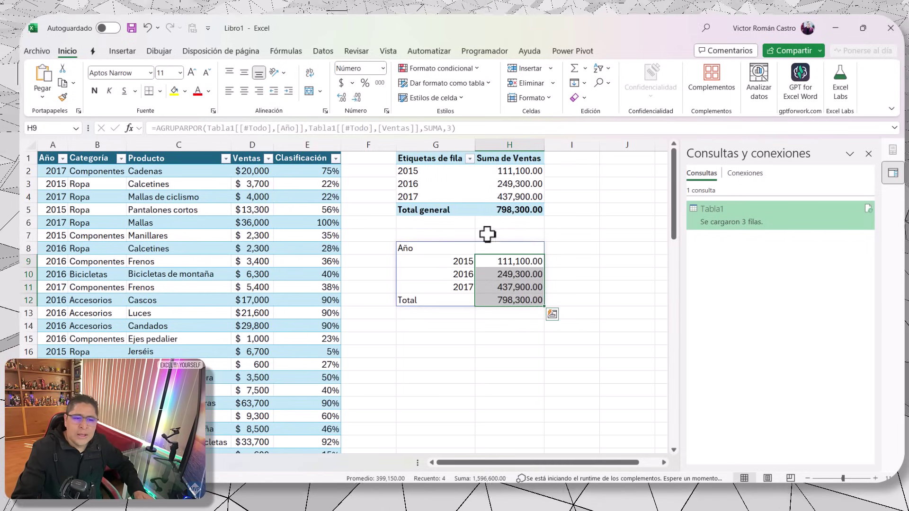
{"action": "left_click_drag", "start_coordinate": [432, 249], "coordinate": [427, 294]}
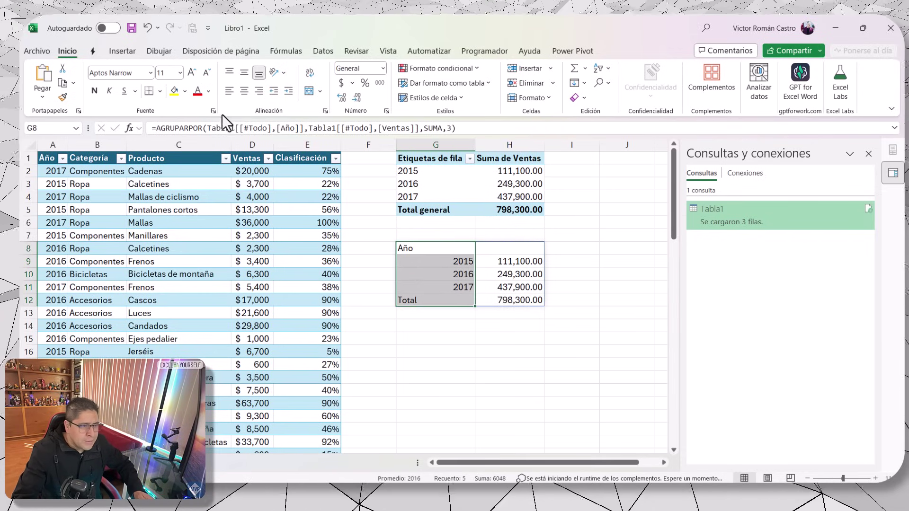
{"action": "left_click", "coordinate": [230, 90]}
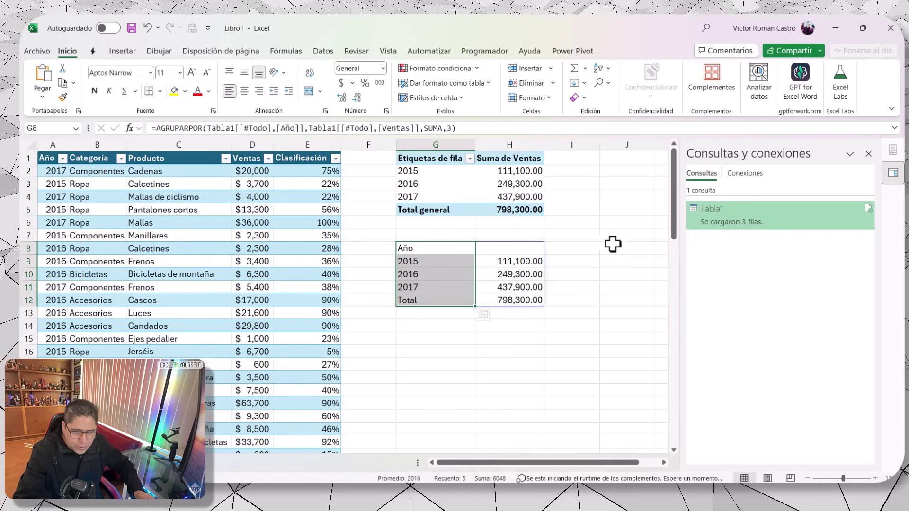
{"action": "left_click", "coordinate": [533, 263]}
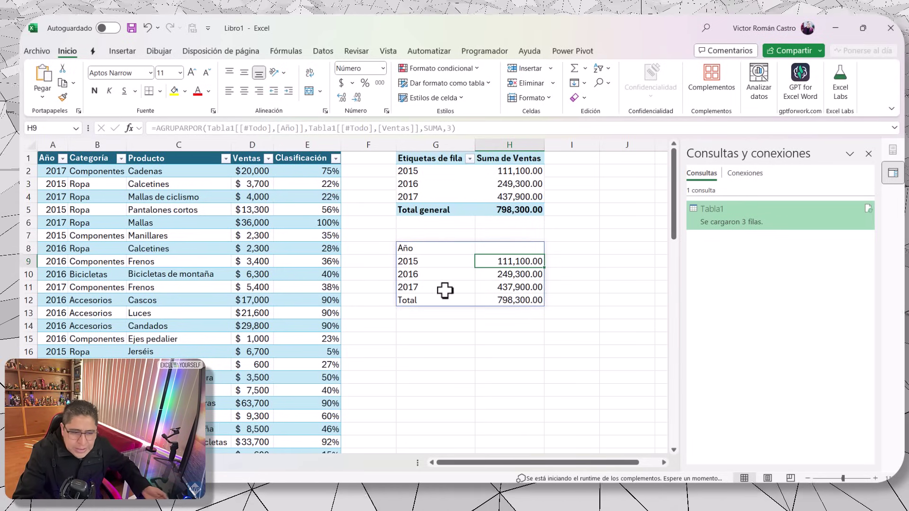
{"action": "left_click", "coordinate": [526, 288]}
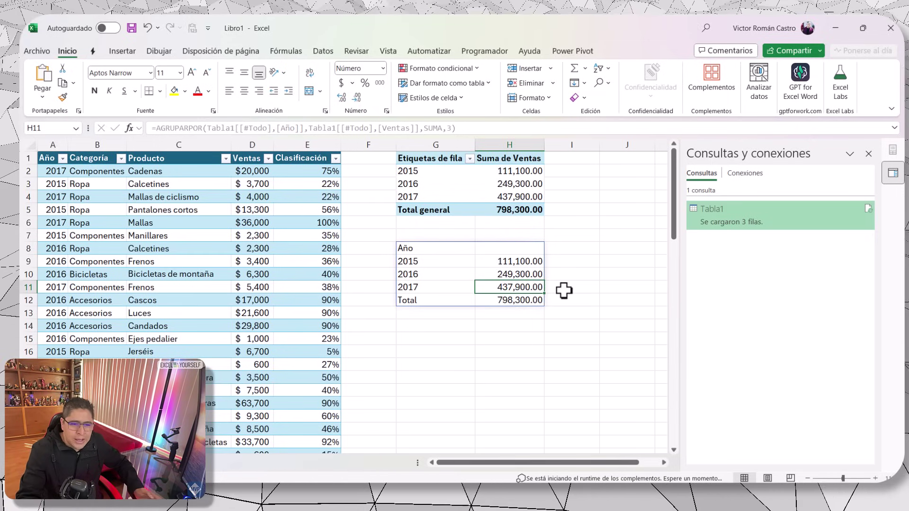
{"action": "left_click", "coordinate": [522, 199]}
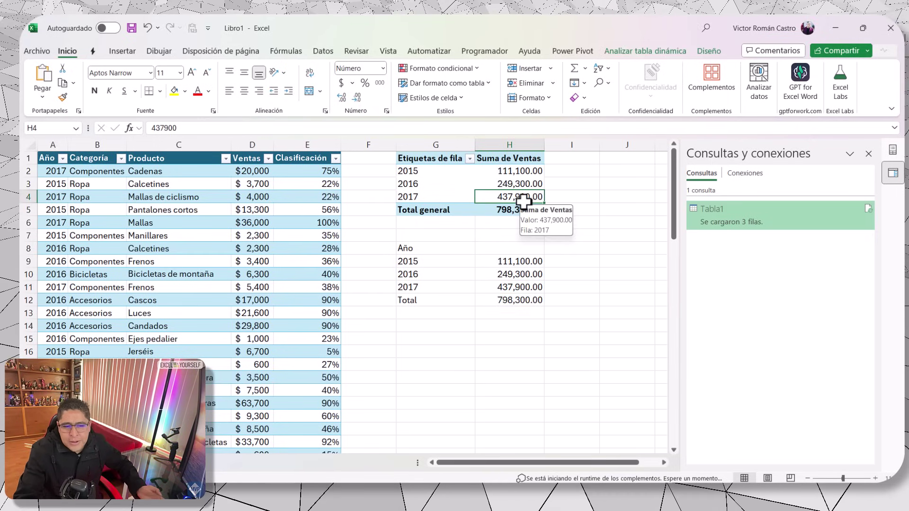
- Close the Queries & Connections pane and display the PivotTable Field List
{"action": "right_click", "coordinate": [523, 201]}
{"action": "left_click", "coordinate": [561, 417]}
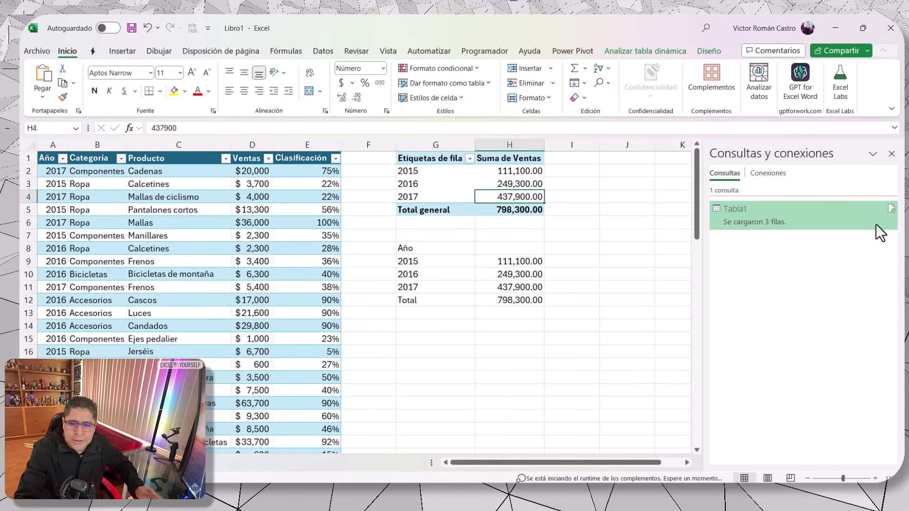
{"action": "left_click", "coordinate": [892, 154]}
{"action": "right_click", "coordinate": [540, 215]}
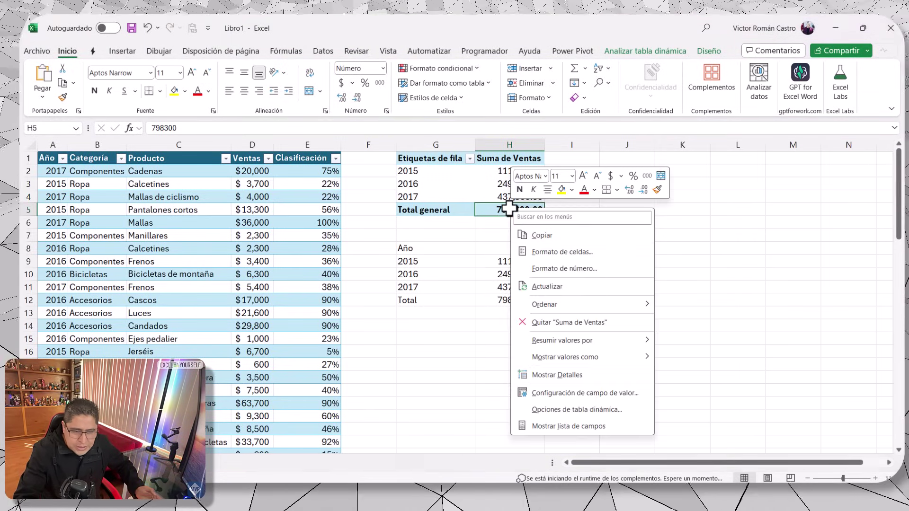
{"action": "left_click", "coordinate": [568, 427]}
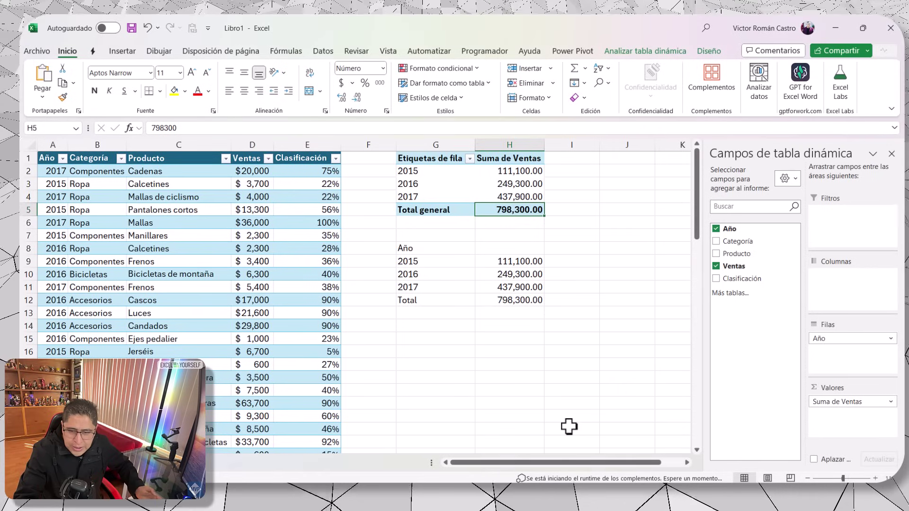
- Show Suma de Ventas as % del total general, giving 13.92%, 31.23% and 54.85%
{"action": "left_click", "coordinate": [869, 403]}
{"action": "left_click", "coordinate": [855, 391]}
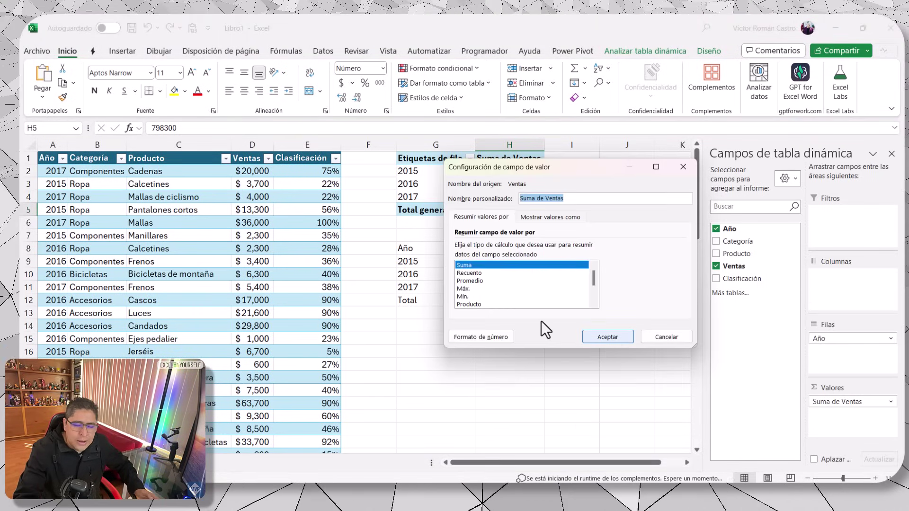
{"action": "left_click_drag", "start_coordinate": [569, 171], "coordinate": [777, 155]}
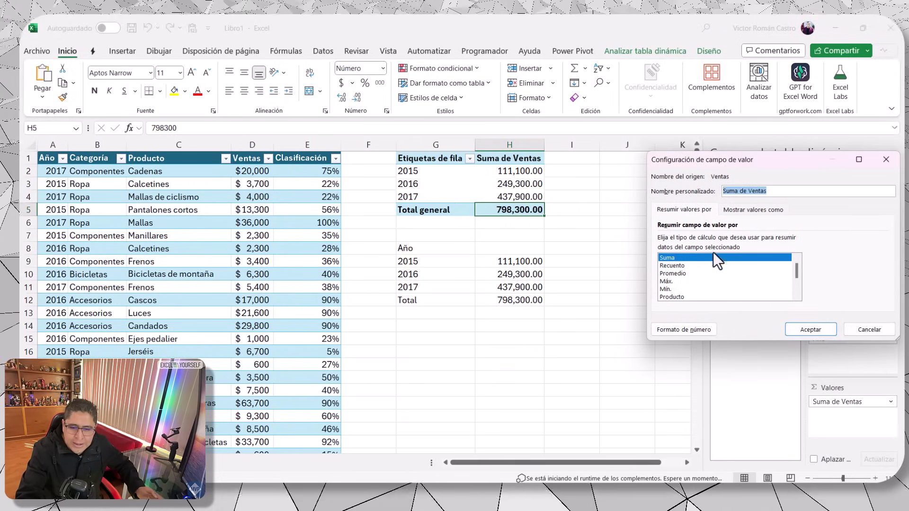
{"action": "left_click", "coordinate": [750, 209]}
{"action": "left_click", "coordinate": [737, 239]}
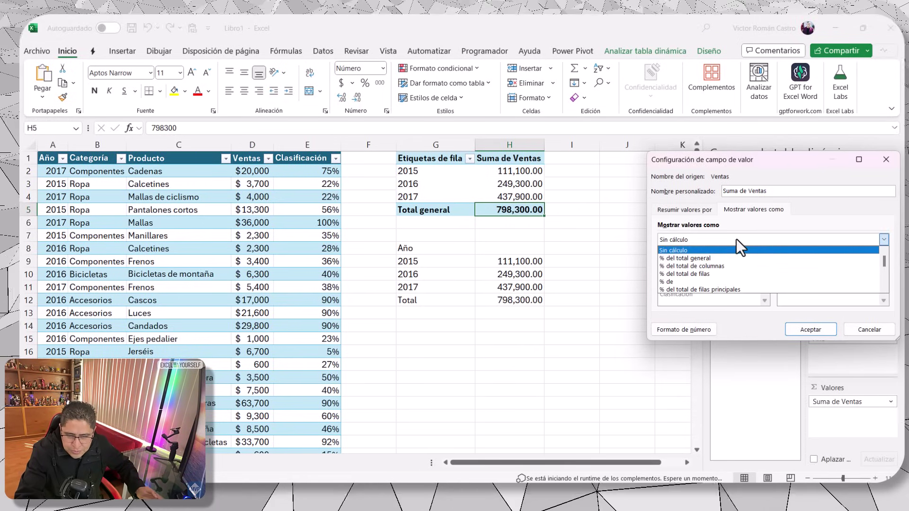
{"action": "left_click", "coordinate": [729, 259]}
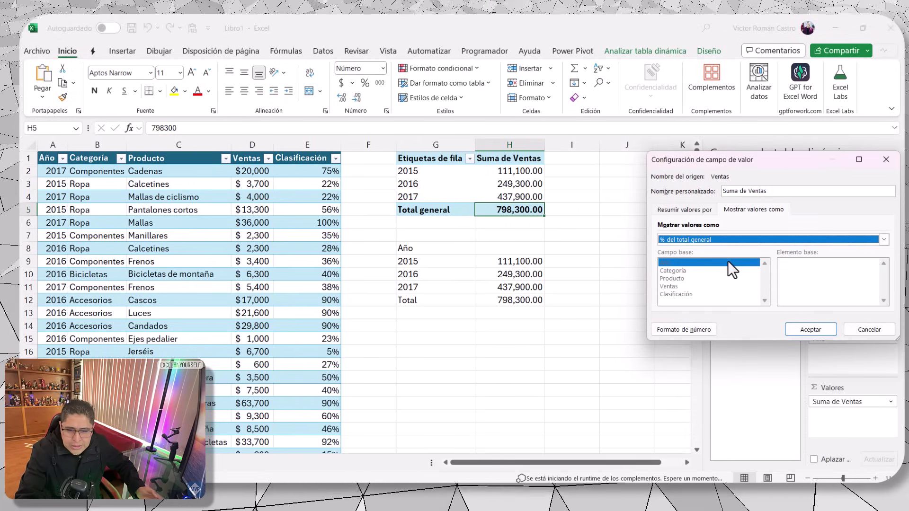
{"action": "left_click", "coordinate": [828, 330]}
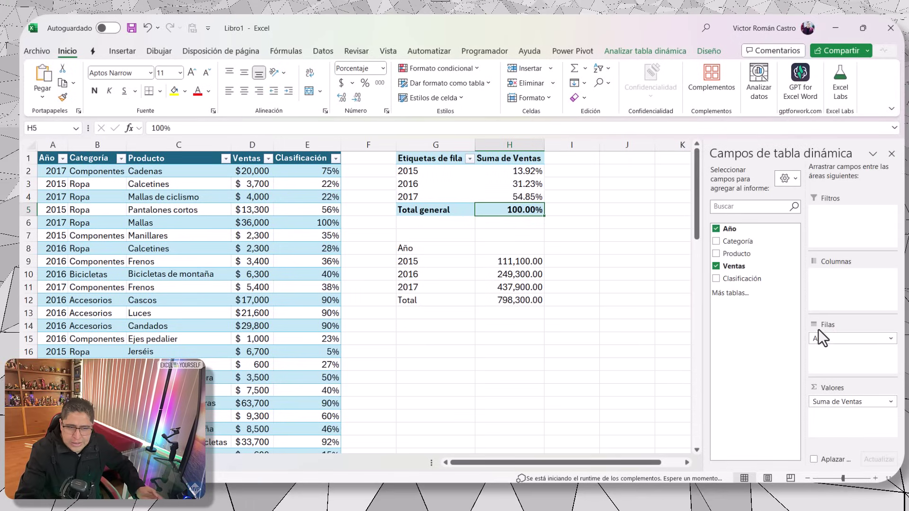
{"action": "left_click_drag", "start_coordinate": [527, 171], "coordinate": [529, 218]}
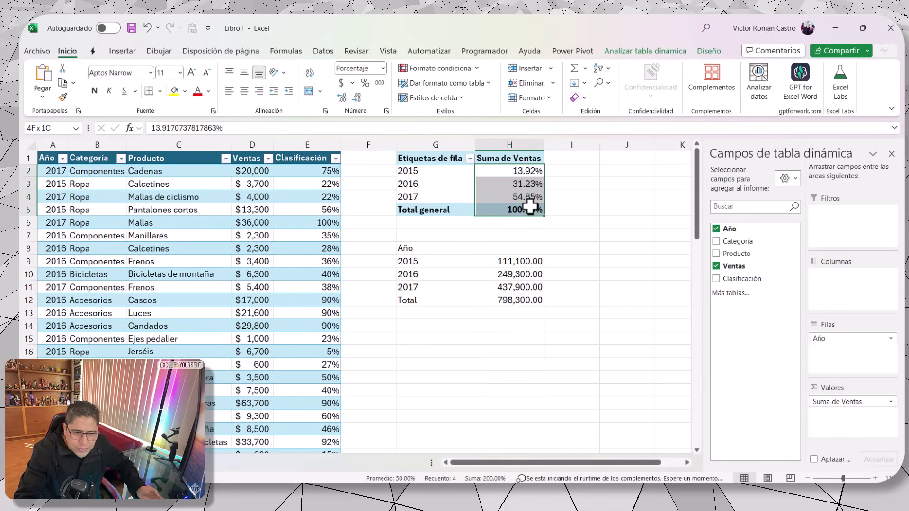
{"action": "left_click", "coordinate": [434, 325]}
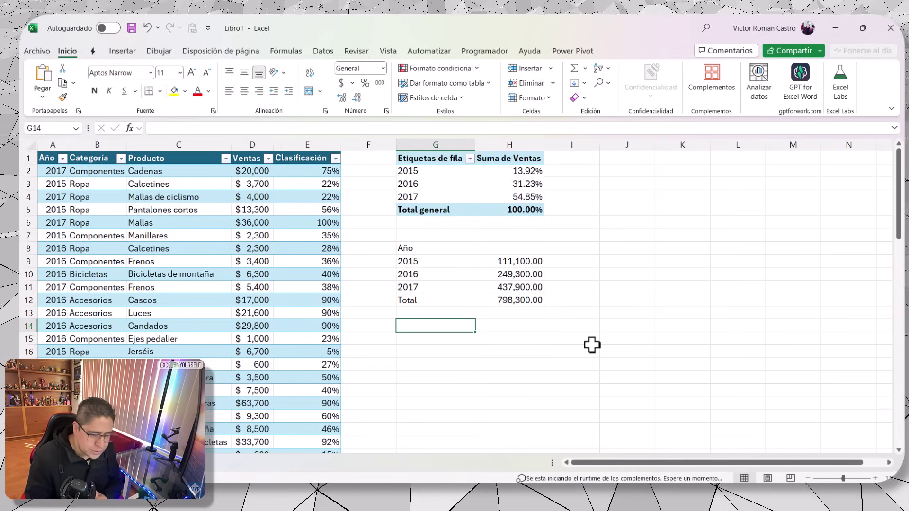
- Start an AGRUPARPOR formula in G14 with the whole Año column as row fields
{"action": "type", "text": "=a"}
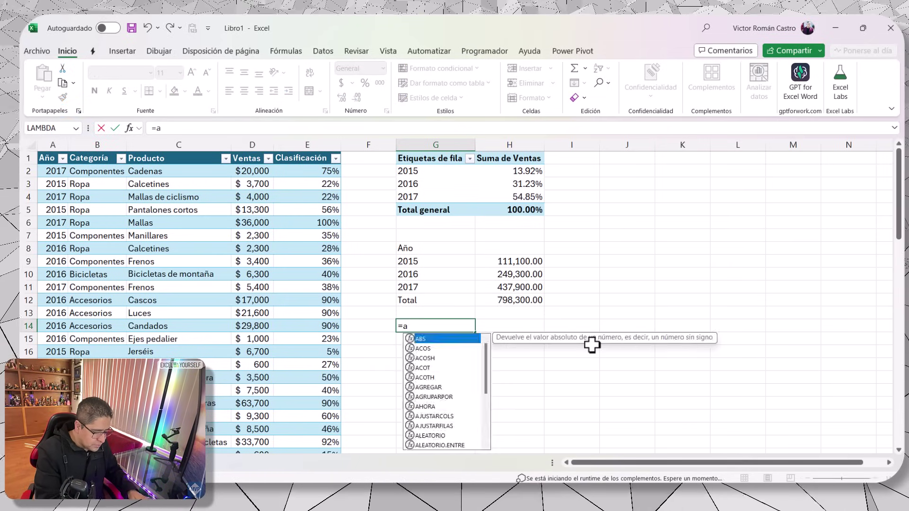
{"action": "type", "text": "gr"}
{"action": "key", "text": "Down"}
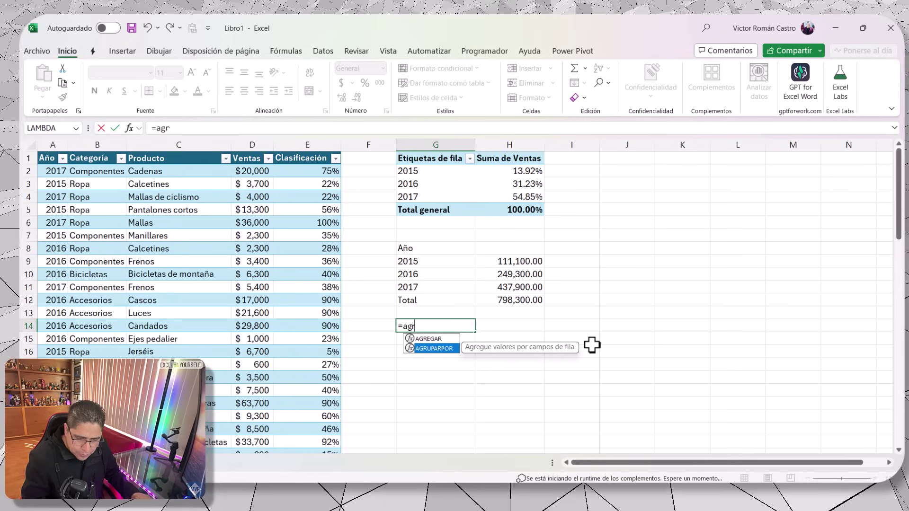
{"action": "key", "text": "Tab"}
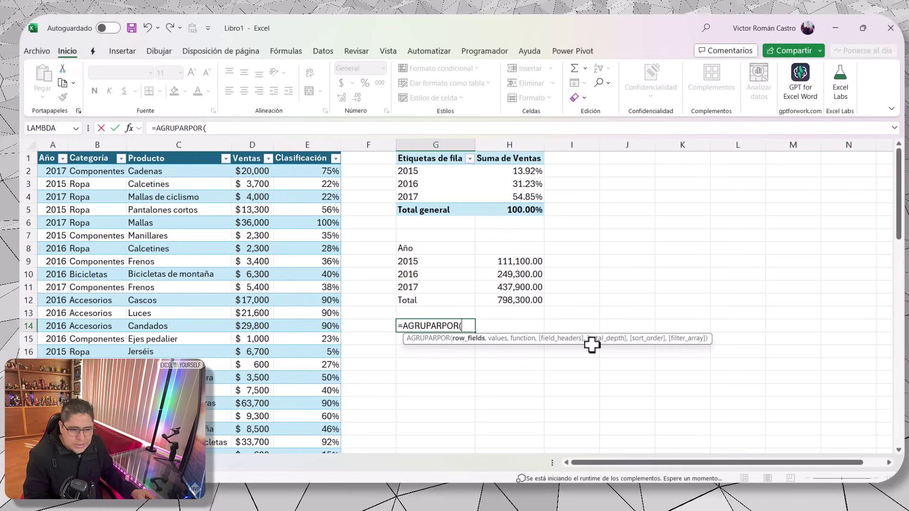
{"action": "key", "text": "Left"}
{"action": "key", "text": "Left"}
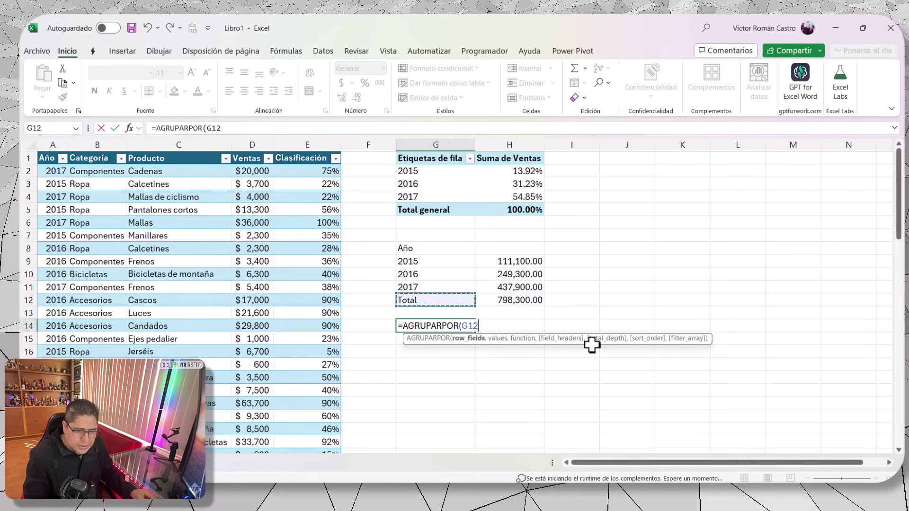
{"action": "key", "text": "ctrl+space"}
{"action": "key", "text": "ctrl+space"}
{"action": "key", "text": "Left"}
{"action": "key", "text": "Left"}
{"action": "key", "text": "Left"}
{"action": "key", "text": "ctrl+space"}
{"action": "key", "text": "ctrl+space"}
{"action": "scroll", "coordinate": [592, 346], "scroll_direction": "down", "scroll_amount": 1}
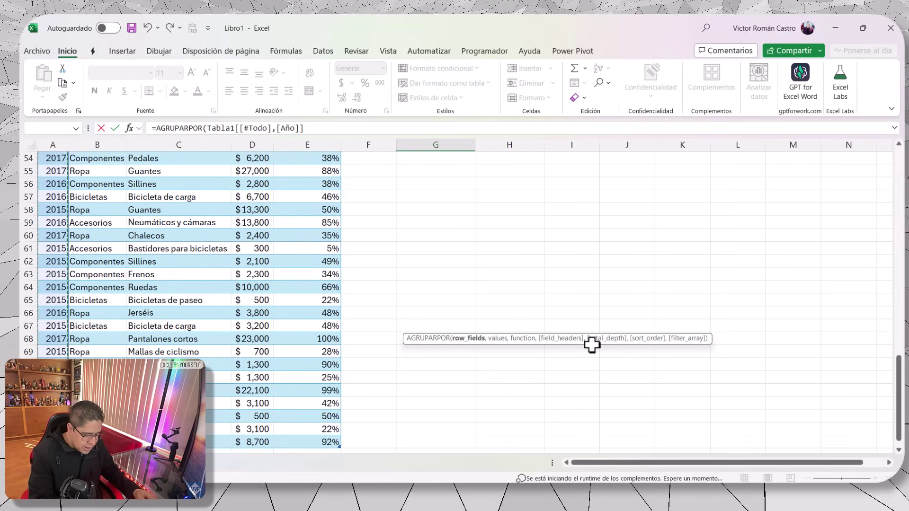
- Add the whole Ventas column, PORCENTAJEDE aggregation and header option 3, and enter the formula
{"action": "type", "text": ","}
{"action": "key", "text": "Left"}
{"action": "key", "text": "Left"}
{"action": "key", "text": "Left"}
{"action": "key", "text": "Up"}
{"action": "key", "text": "Up"}
{"action": "key", "text": "Up"}
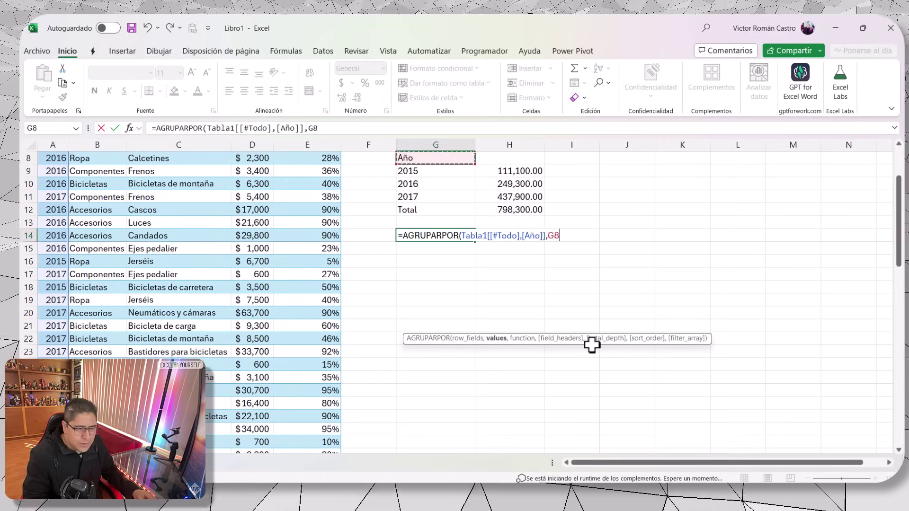
{"action": "key", "text": "Up"}
{"action": "key", "text": "Up"}
{"action": "key", "text": "Up"}
{"action": "key", "text": "Up"}
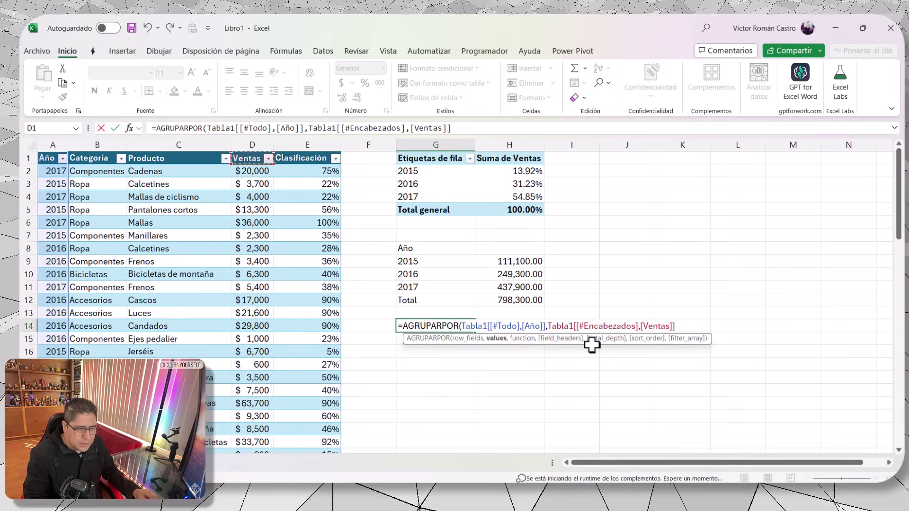
{"action": "key", "text": "ctrl+shift+Down"}
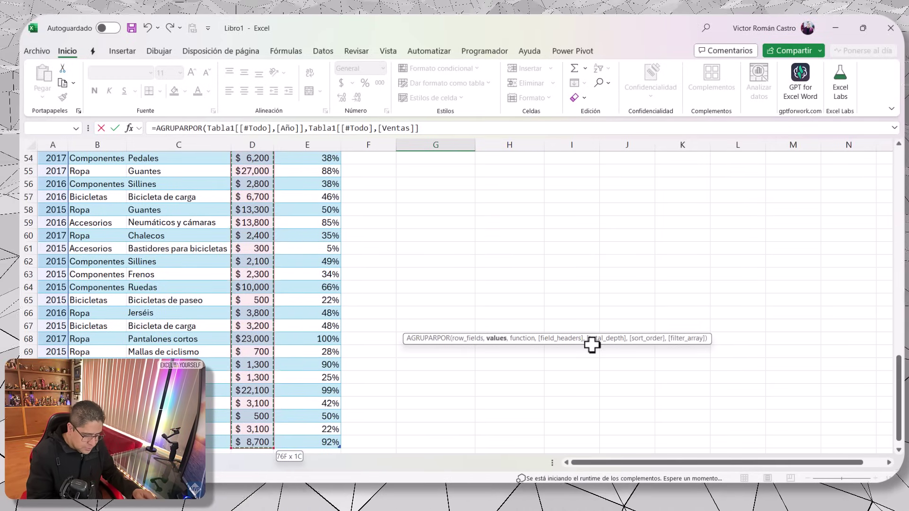
{"action": "type", "text": ","}
{"action": "key", "text": "Down"}
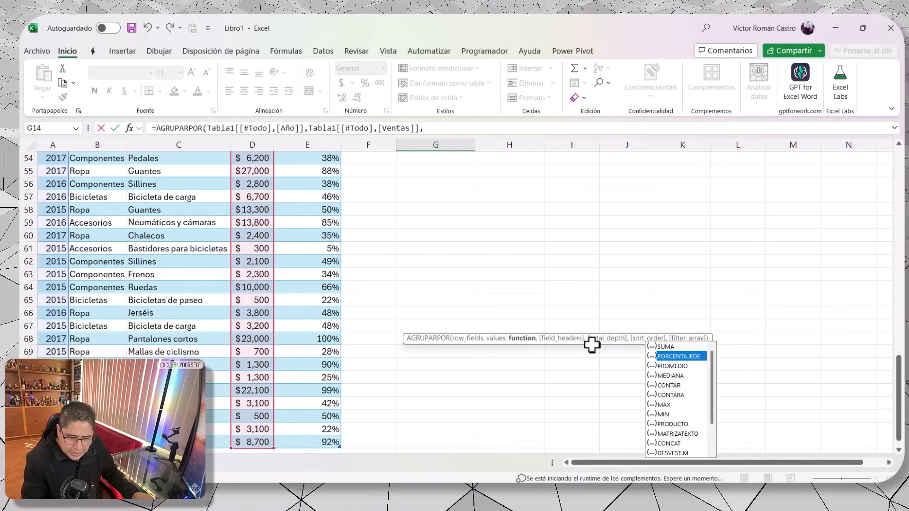
{"action": "key", "text": "Tab"}
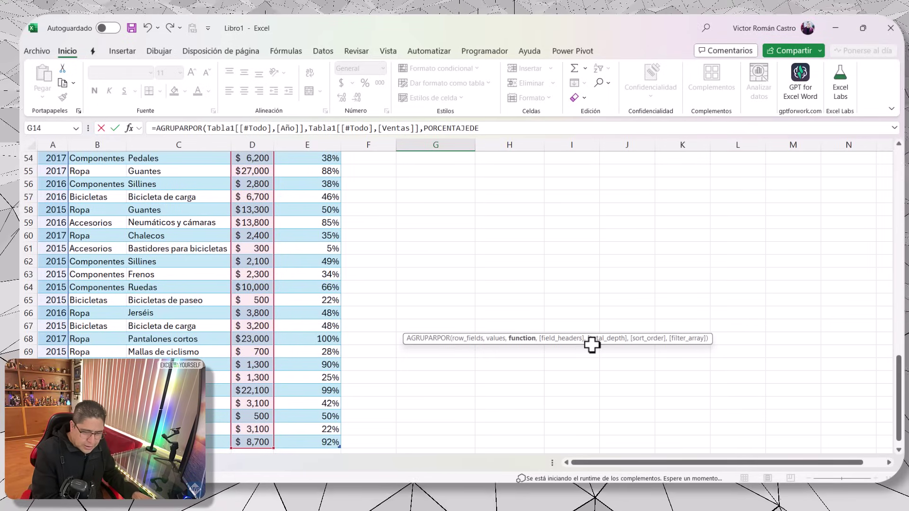
{"action": "type", "text": ","}
{"action": "key", "text": "Down"}
{"action": "key", "text": "Down"}
{"action": "key", "text": "Down"}
{"action": "key", "text": "Tab"}
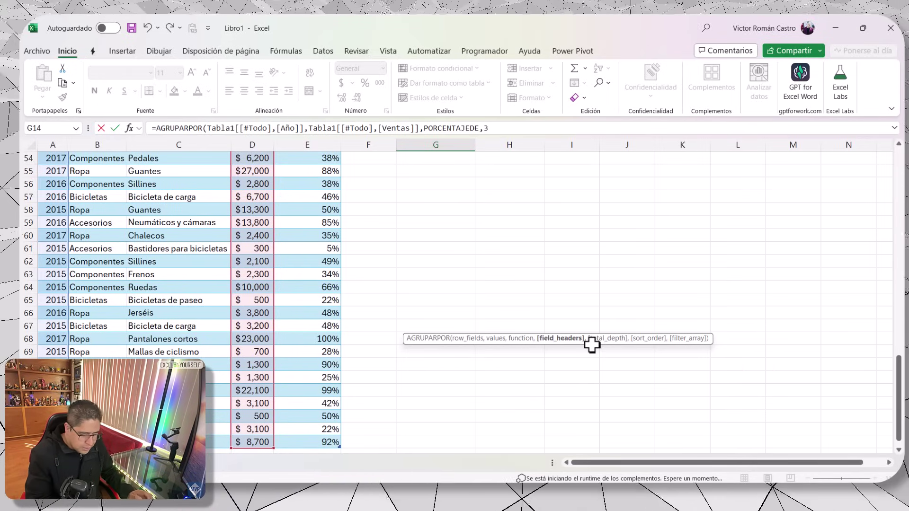
{"action": "key", "text": "Return"}
- Format the four share cells H15:H18 as percentages: 14%, 31%, 55%, 100%
{"action": "key", "text": "Up"}
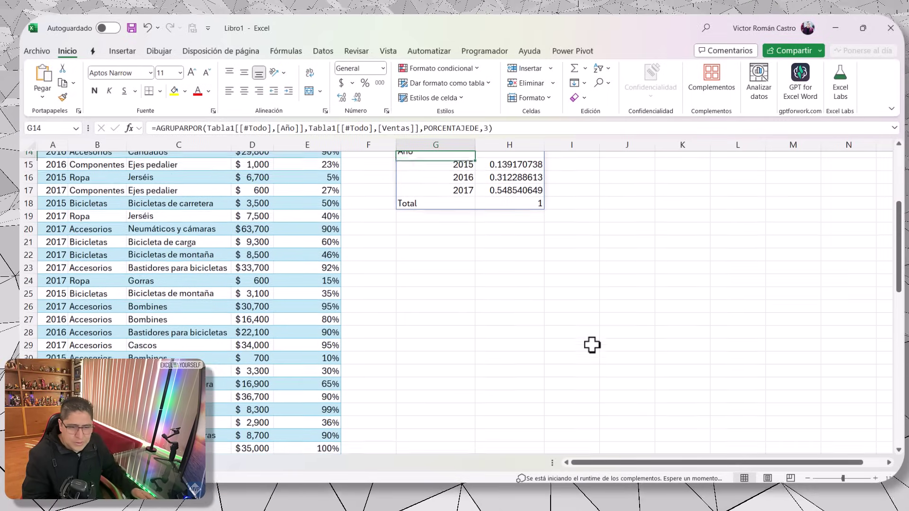
{"action": "key", "text": "Up"}
{"action": "key", "text": "Up"}
{"action": "key", "text": "Up"}
{"action": "key", "text": "Right"}
{"action": "key", "text": "Down"}
{"action": "key", "text": "Down"}
{"action": "key", "text": "Down"}
{"action": "key", "text": "Down"}
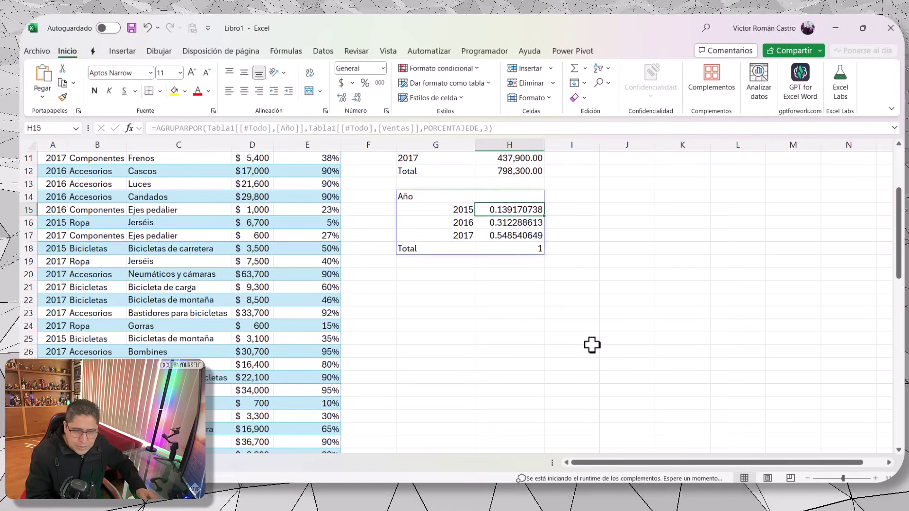
{"action": "key", "text": "ctrl+shift+Down"}
{"action": "key", "text": "shift+Up"}
{"action": "key", "text": "shift+Up"}
{"action": "key", "text": "shift+Down"}
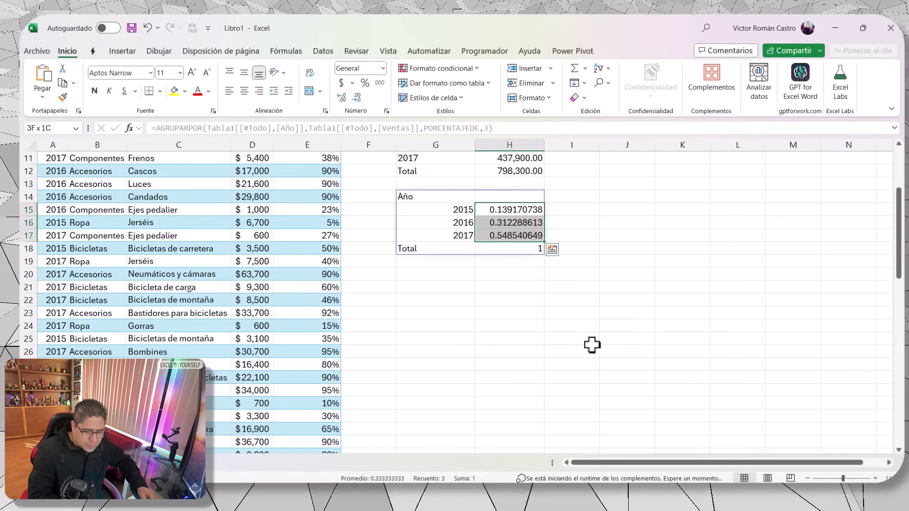
{"action": "key", "text": "shift+Down"}
{"action": "key", "text": "ctrl+shift+5"}
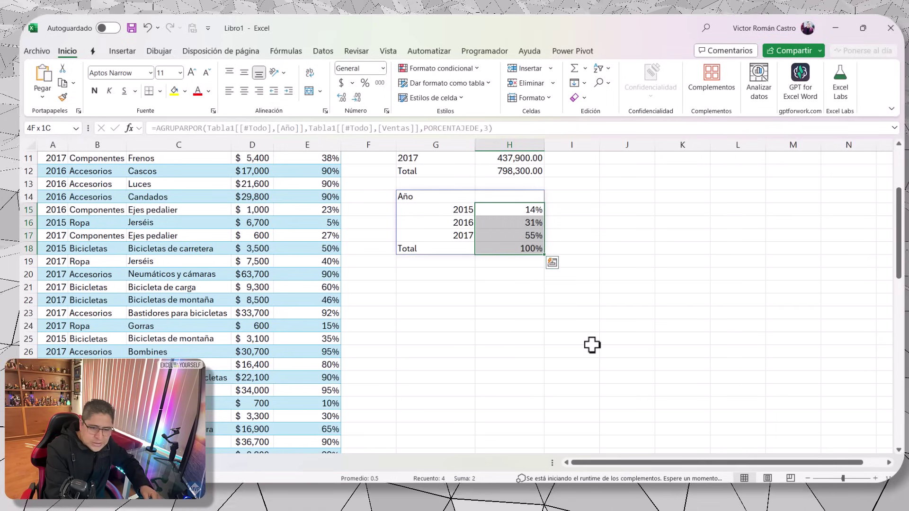
{"action": "scroll", "coordinate": [602, 245], "scroll_direction": "up", "scroll_amount": 3}
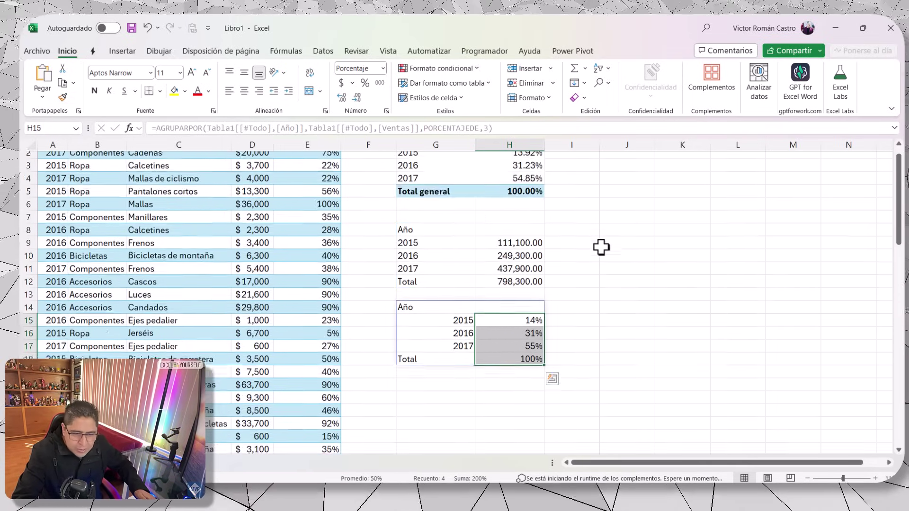
{"action": "scroll", "coordinate": [601, 245], "scroll_direction": "up", "scroll_amount": 1}
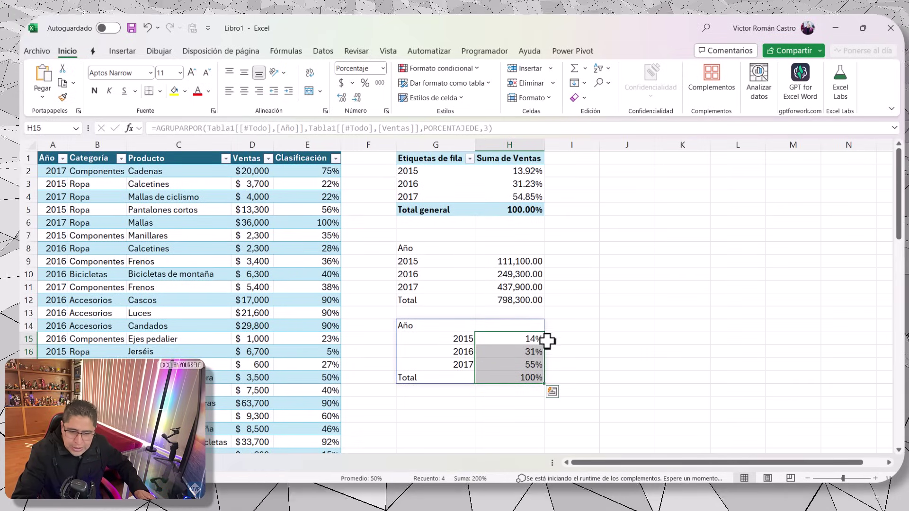
- Add decimals to the shares so they read 13.92%, 31.23%, 54.85%, 100.00%
{"action": "left_click", "coordinate": [339, 101]}
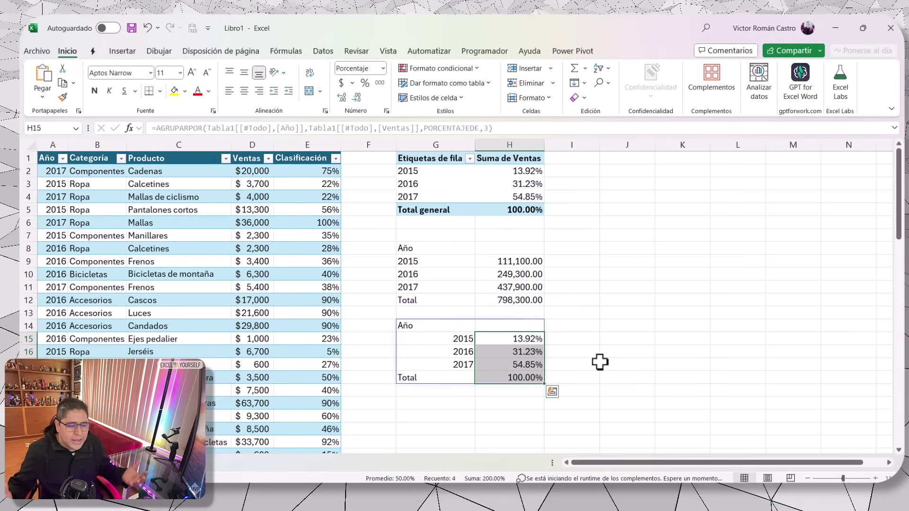
{"action": "left_click", "coordinate": [457, 328]}
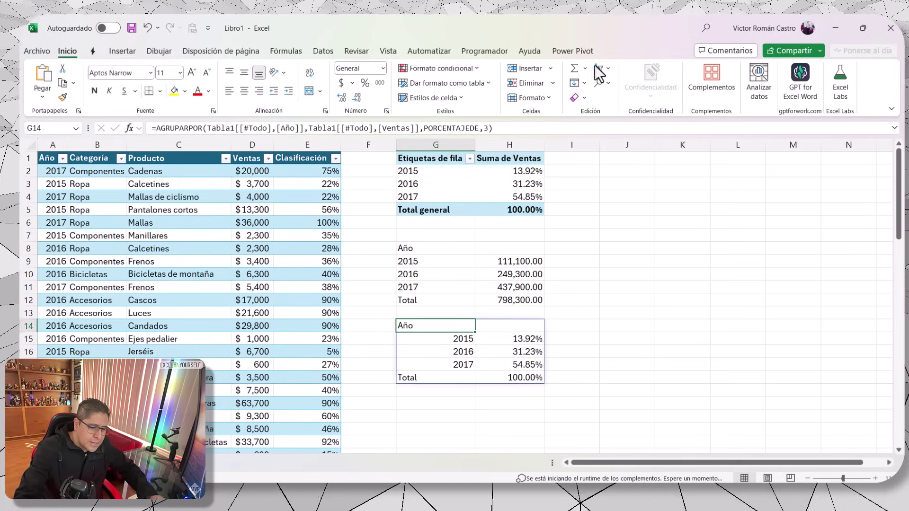
{"action": "scroll", "coordinate": [505, 299], "scroll_direction": "down", "scroll_amount": 2}
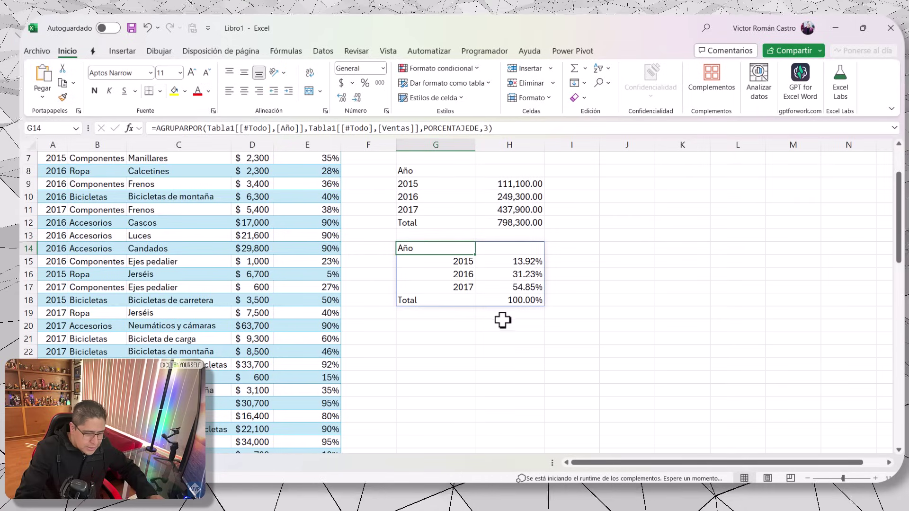
{"action": "scroll", "coordinate": [503, 316], "scroll_direction": "up", "scroll_amount": 2}
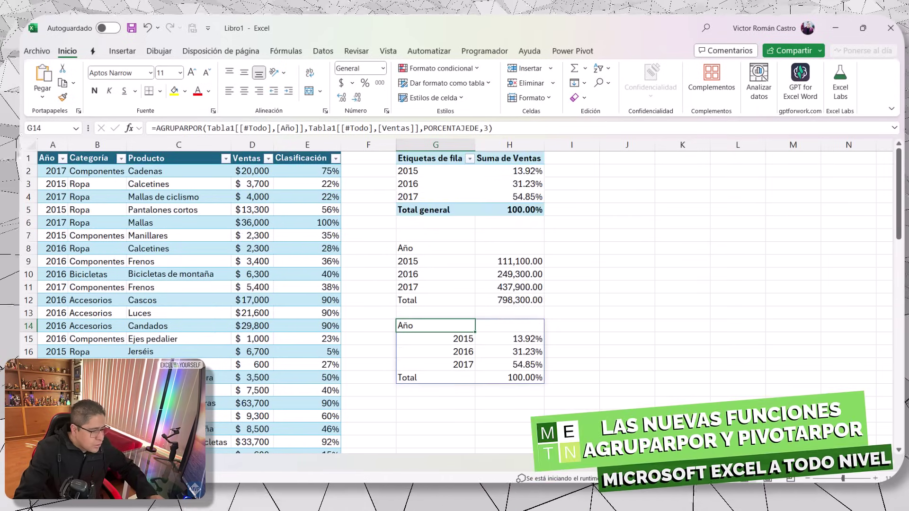
- Select the Año and Categoría values in the source table
{"action": "left_click_drag", "start_coordinate": [42, 156], "coordinate": [95, 186]}
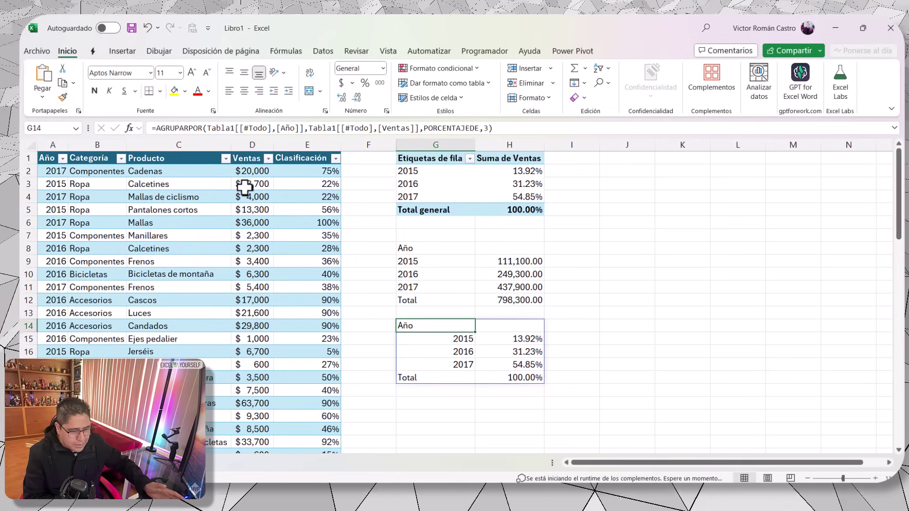
{"action": "scroll", "coordinate": [372, 339], "scroll_direction": "down", "scroll_amount": 2}
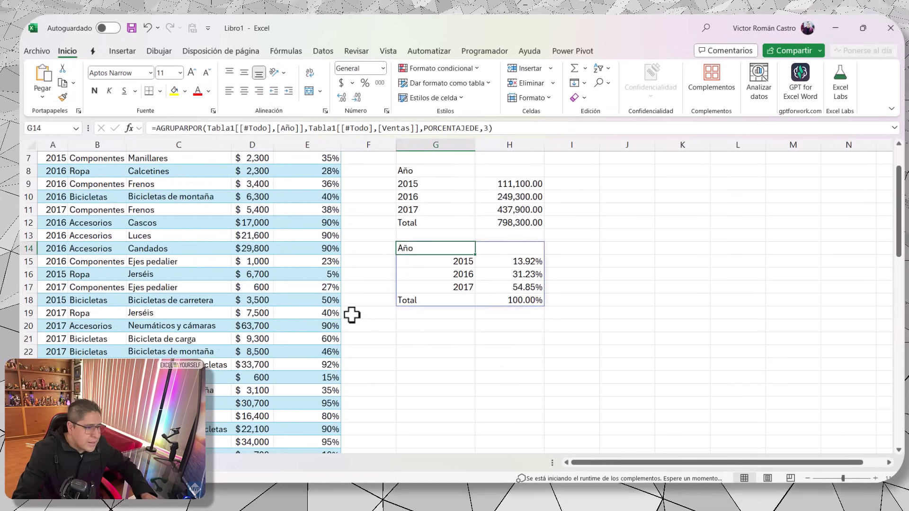
{"action": "scroll", "coordinate": [351, 314], "scroll_direction": "up", "scroll_amount": 2}
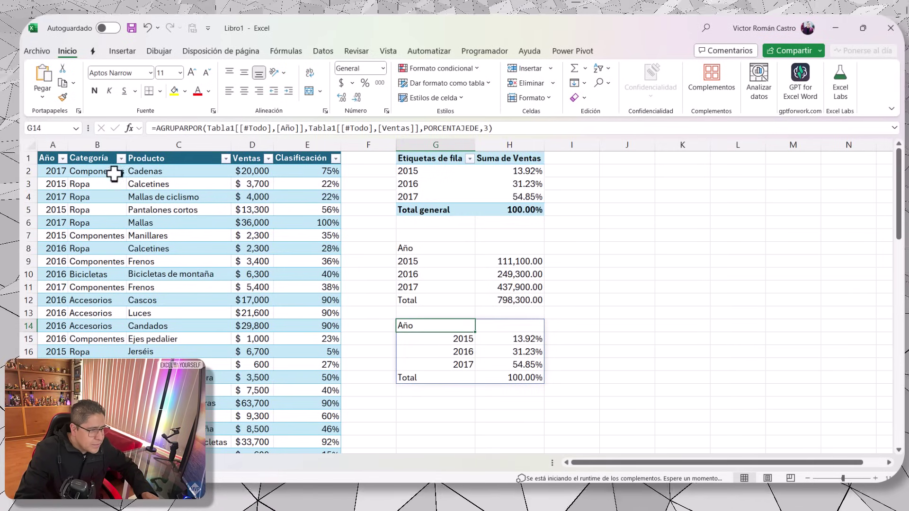
{"action": "left_click_drag", "start_coordinate": [99, 158], "coordinate": [97, 312]}
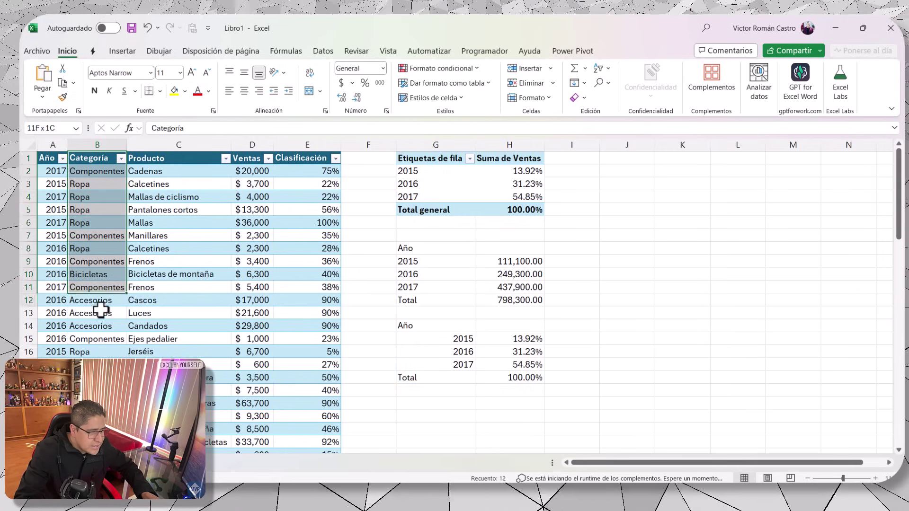
- Copy the percentage pivot table to J1 and widen column K to fit
{"action": "left_click", "coordinate": [44, 157]}
{"action": "left_click", "coordinate": [101, 262]}
{"action": "left_click", "coordinate": [436, 164]}
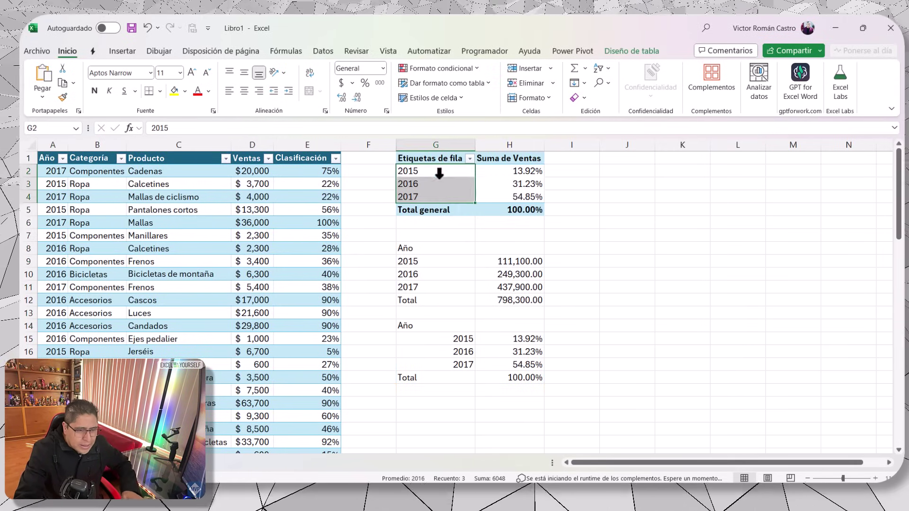
{"action": "left_click", "coordinate": [891, 154]}
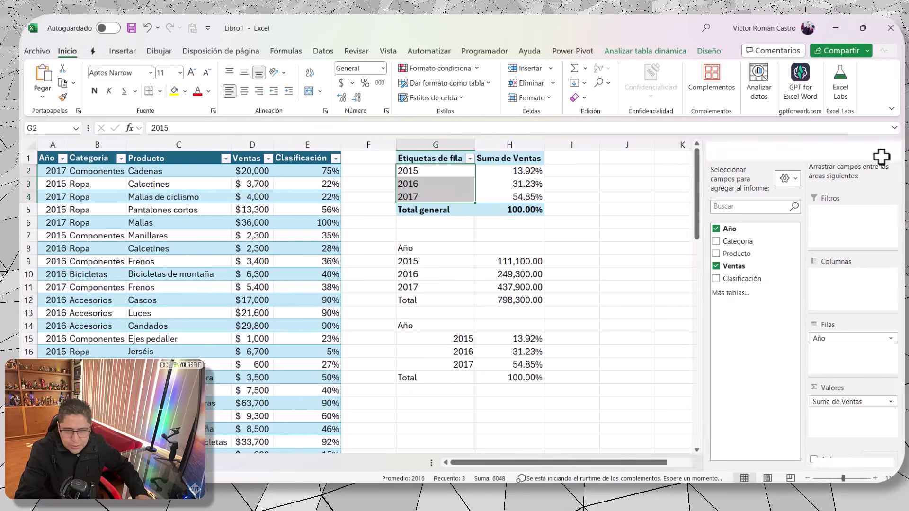
{"action": "left_click", "coordinate": [440, 158]}
{"action": "left_click", "coordinate": [492, 212], "text": "shift"}
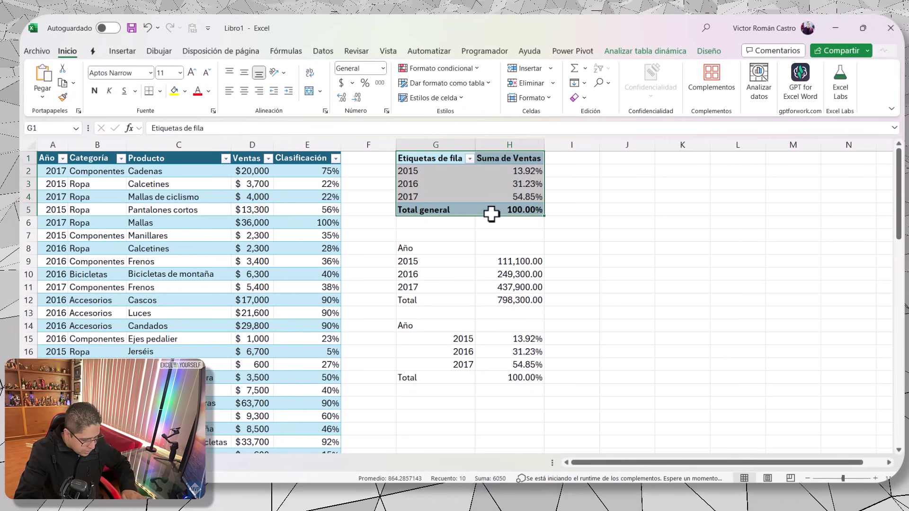
{"action": "key", "text": "ctrl+c"}
{"action": "left_click", "coordinate": [630, 161]}
{"action": "key", "text": "ctrl+v"}
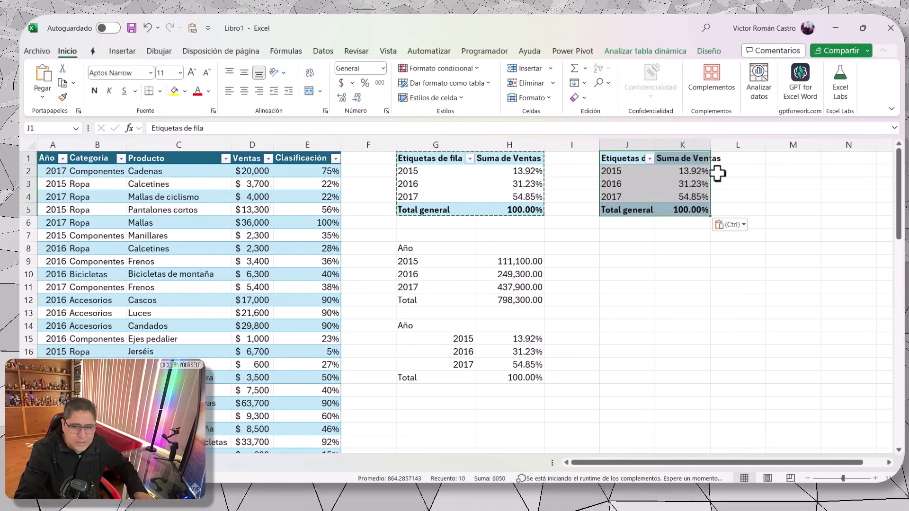
{"action": "left_click_drag", "start_coordinate": [710, 144], "coordinate": [755, 146]}
- Show the field list for the copied pivot at J1
{"action": "left_click", "coordinate": [681, 196]}
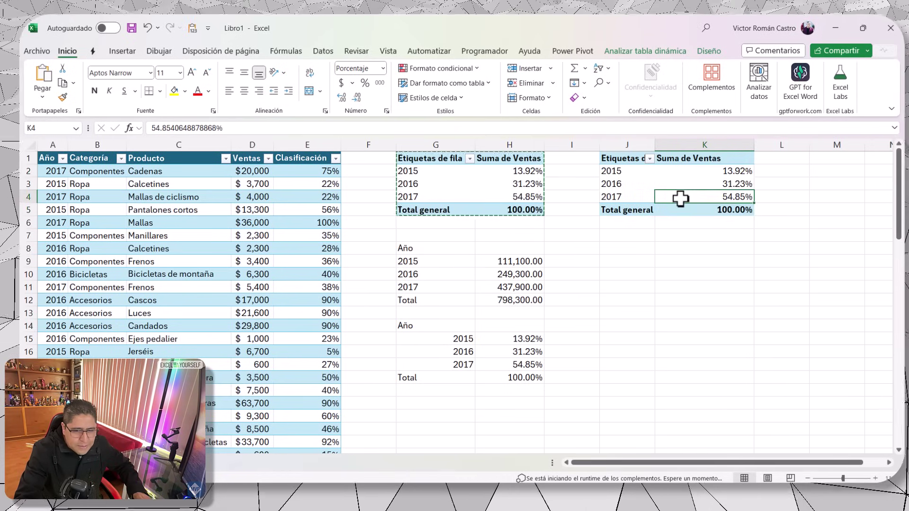
{"action": "right_click", "coordinate": [680, 196]}
{"action": "left_click", "coordinate": [710, 416]}
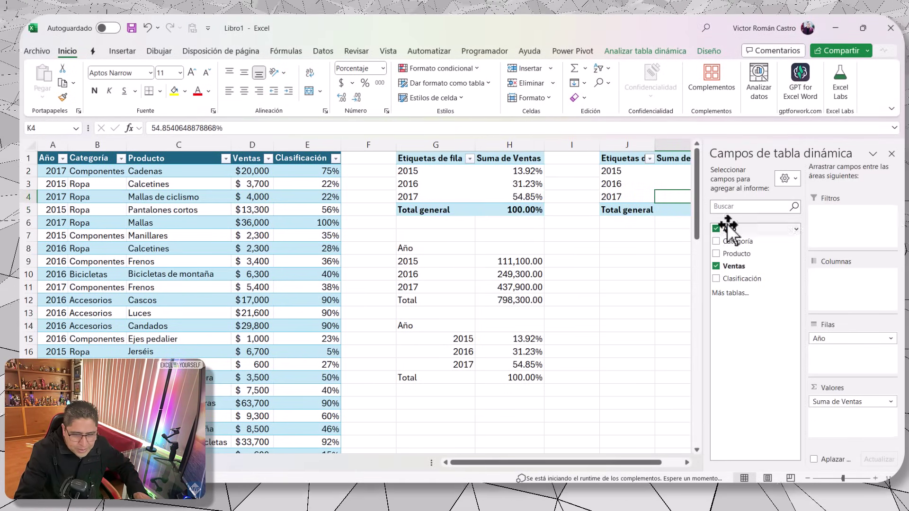
- Add Categoría as the column field of the copied pivot
{"action": "left_click_drag", "start_coordinate": [757, 243], "coordinate": [874, 287]}
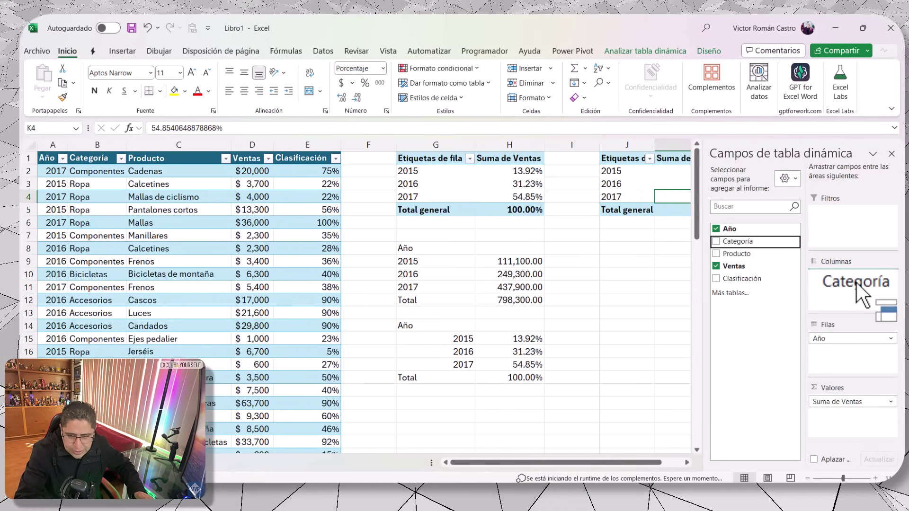
{"action": "left_click", "coordinate": [892, 154]}
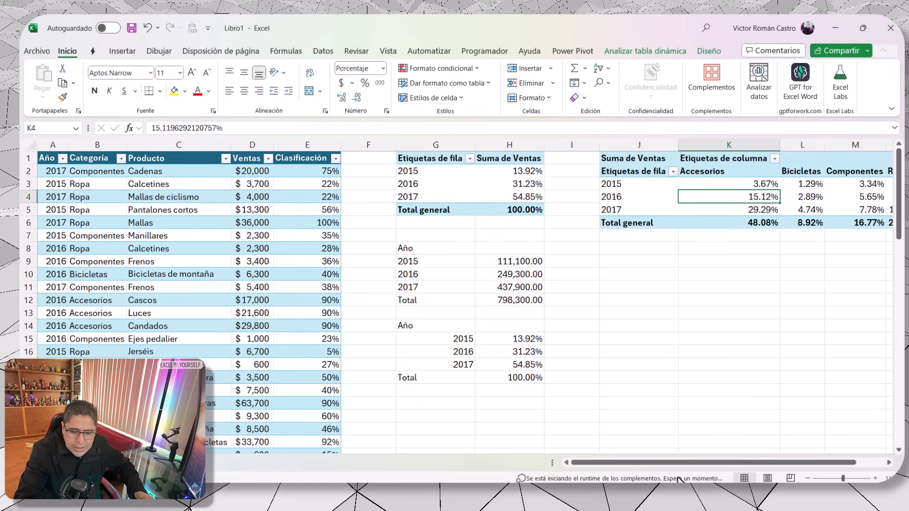
{"action": "left_click_drag", "start_coordinate": [785, 463], "coordinate": [814, 466]}
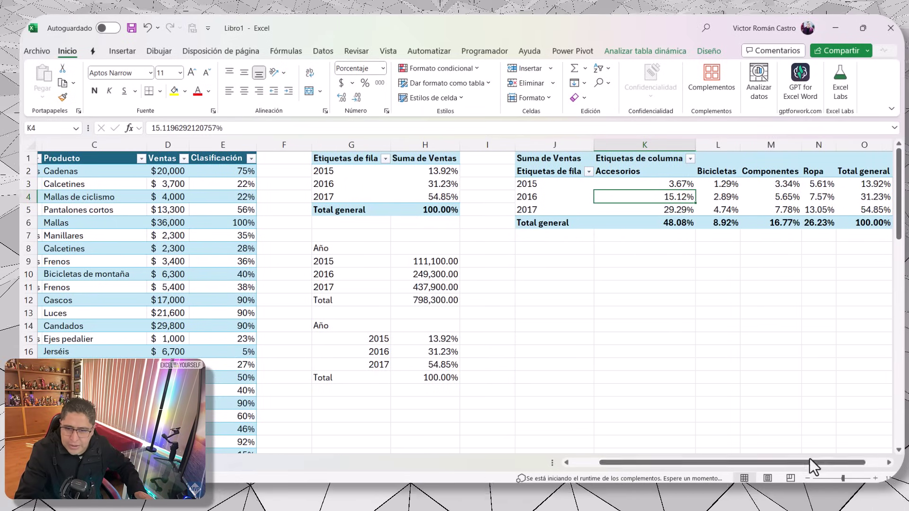
- Set Suma de Ventas to show values as Sin cálculo so plain sums appear
{"action": "right_click", "coordinate": [699, 212]}
{"action": "left_click", "coordinate": [756, 431]}
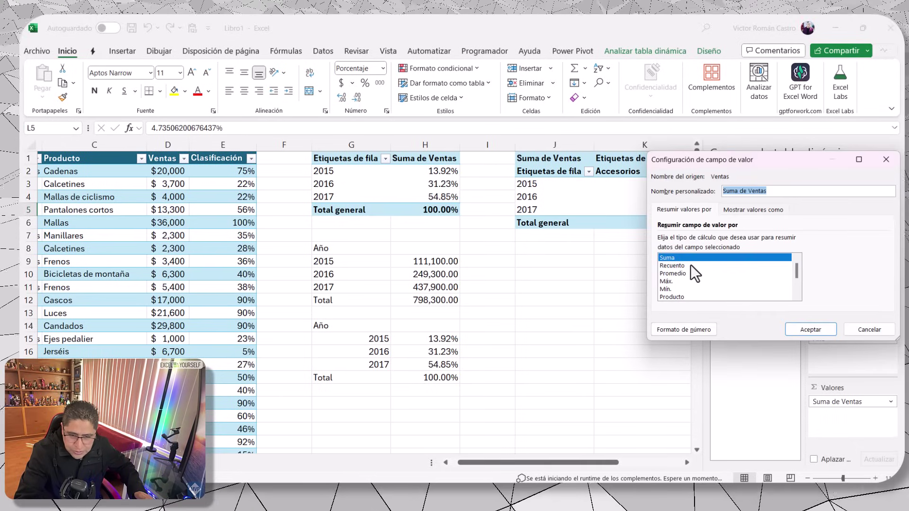
{"action": "double_click", "coordinate": [692, 260]}
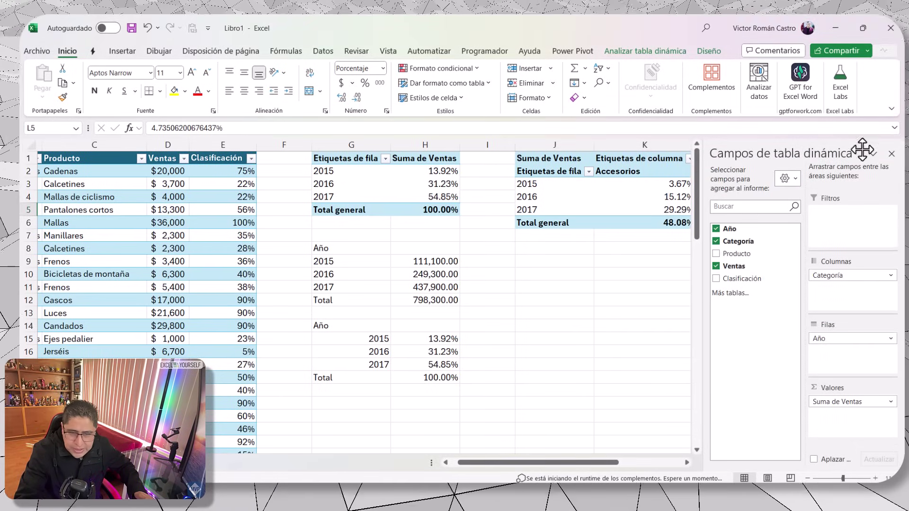
{"action": "left_click", "coordinate": [847, 401]}
{"action": "left_click", "coordinate": [839, 382]}
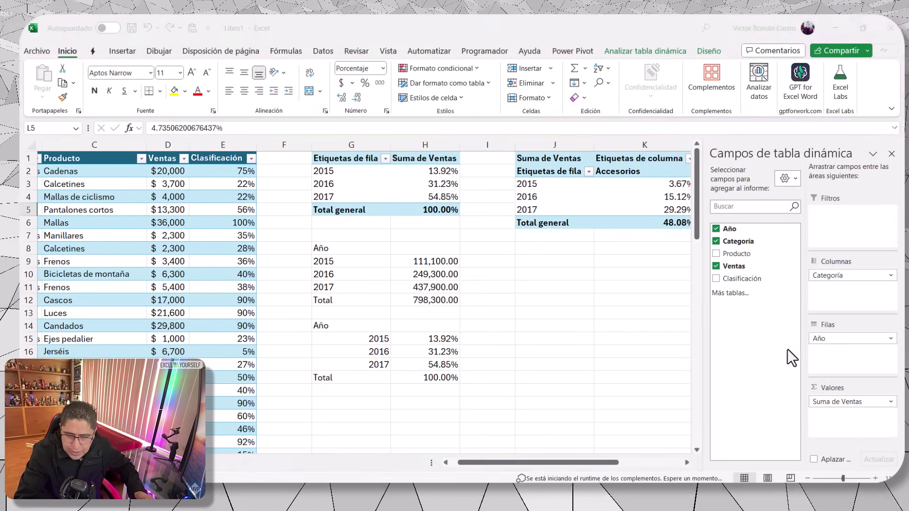
{"action": "left_click", "coordinate": [761, 210]}
{"action": "left_click", "coordinate": [730, 241]}
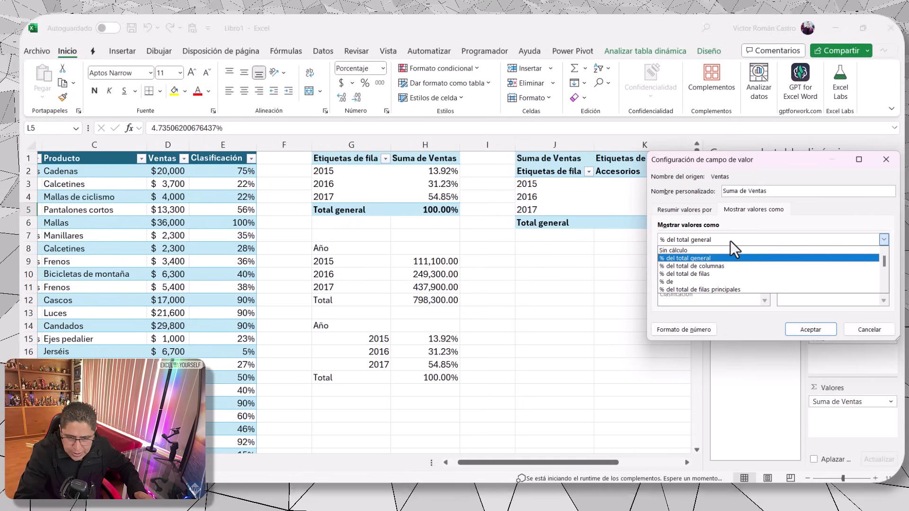
{"action": "left_click", "coordinate": [720, 252]}
{"action": "left_click", "coordinate": [814, 328]}
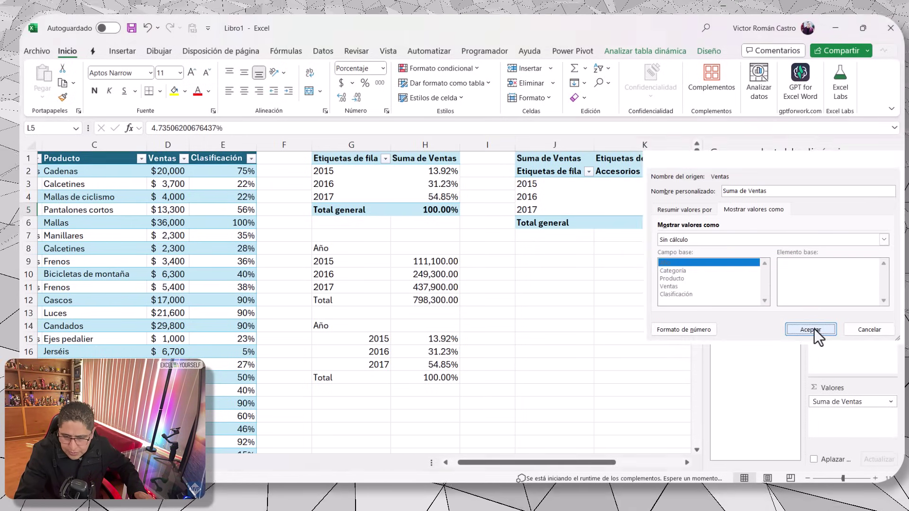
{"action": "left_click", "coordinate": [892, 154]}
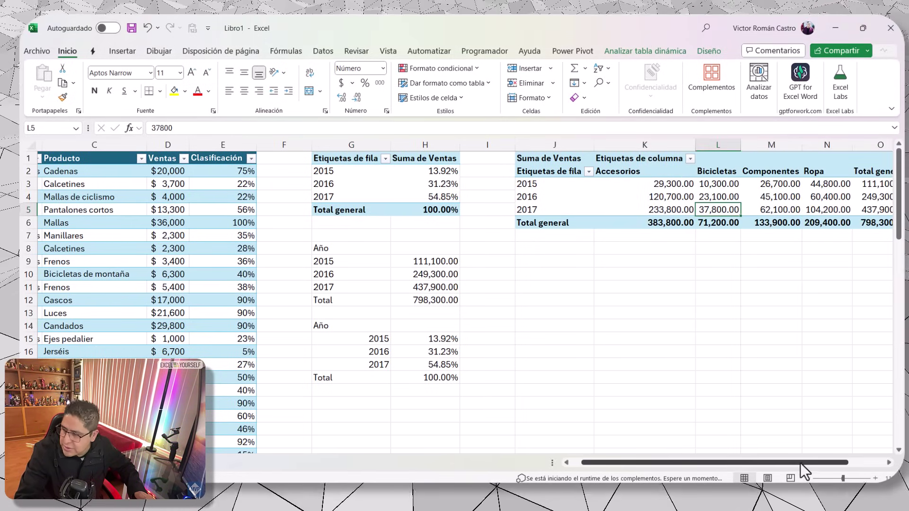
- Review the year-by-category pivot's values, labels and Total general row and column
{"action": "left_click_drag", "start_coordinate": [853, 462], "coordinate": [871, 462]}
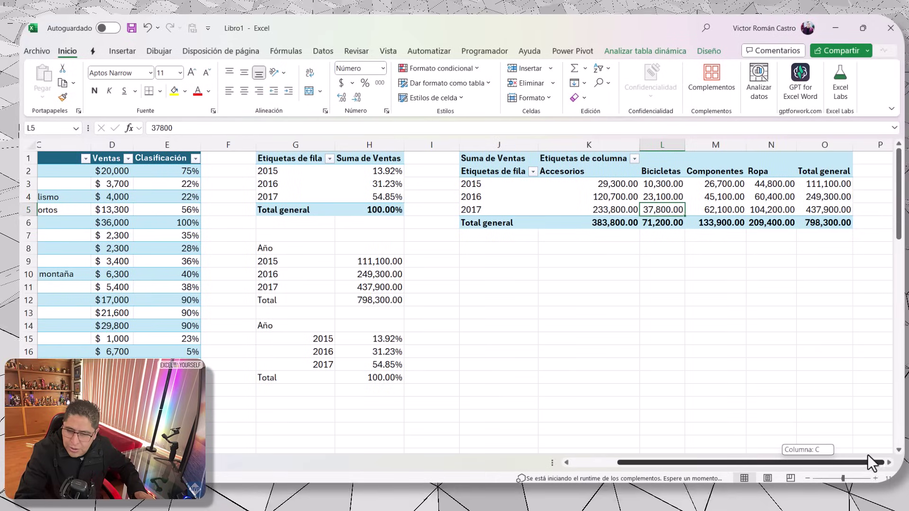
{"action": "left_click", "coordinate": [608, 184]}
{"action": "key", "text": "Left"}
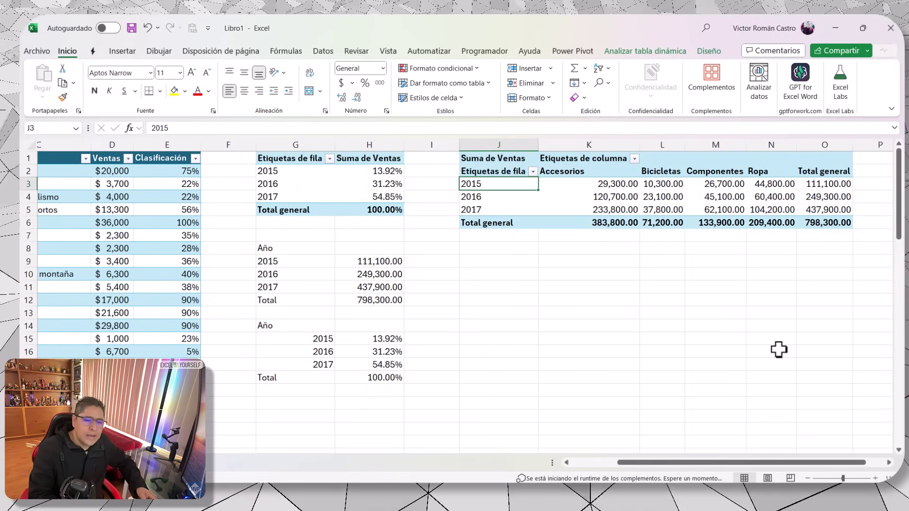
{"action": "key", "text": "ctrl+Down"}
{"action": "key", "text": "ctrl+Right"}
{"action": "key", "text": "ctrl+Up"}
{"action": "key", "text": "ctrl+Left"}
{"action": "key", "text": "Down"}
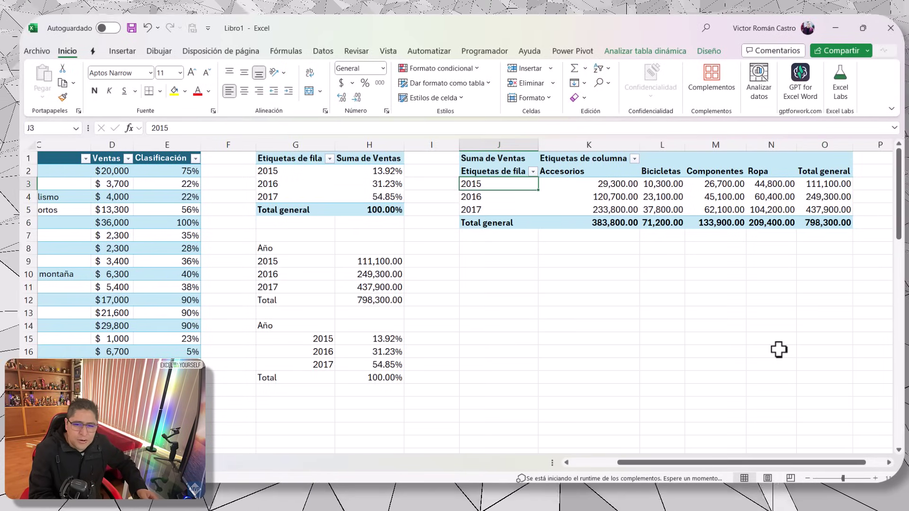
{"action": "key", "text": "Right"}
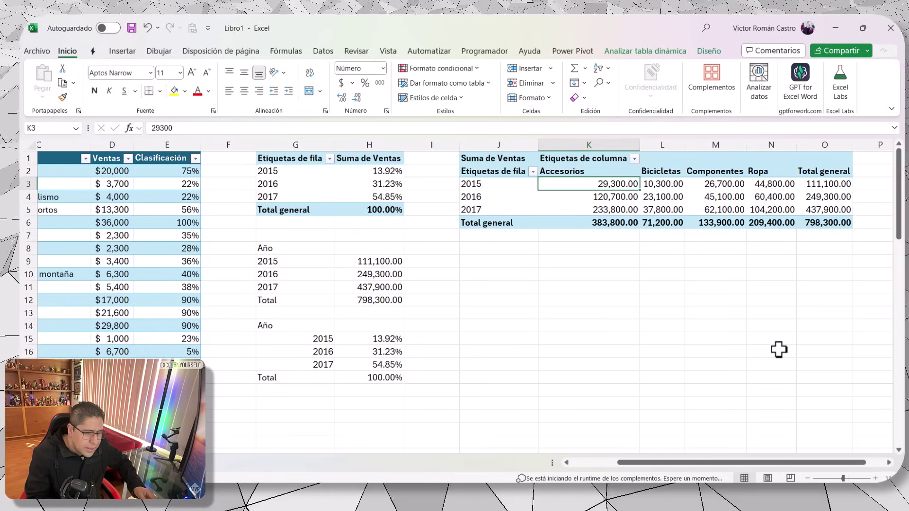
- Inspect the AGRUPARPOR formula in G14 unchanged, then select cell J8
{"action": "left_click", "coordinate": [279, 326]}
{"action": "key", "text": "F2"}
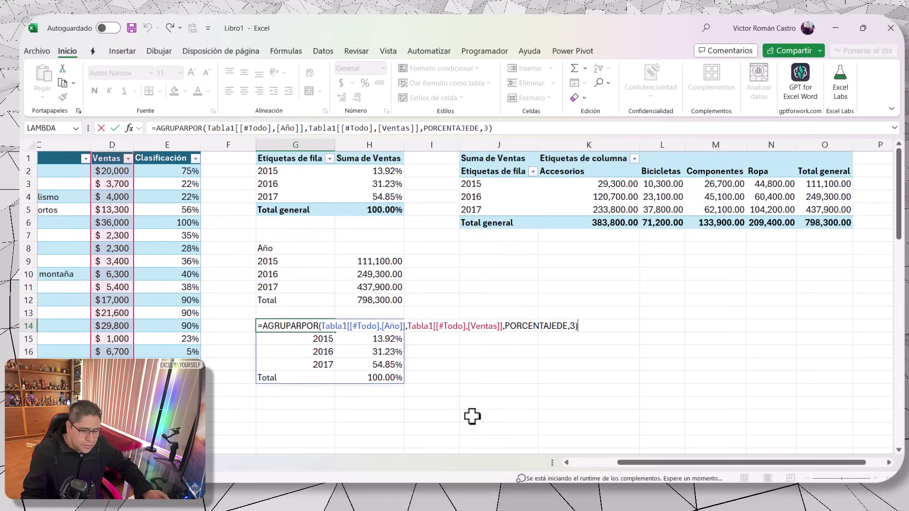
{"action": "key", "text": "ctrl+Return"}
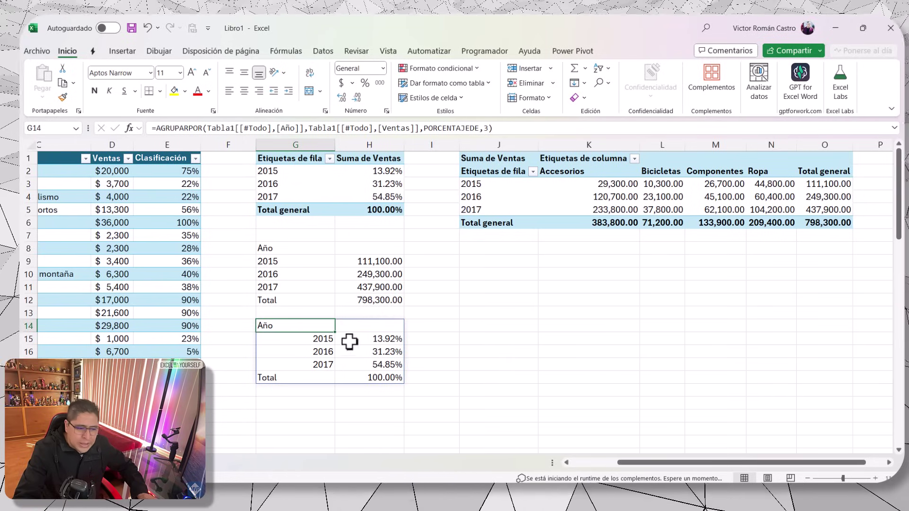
{"action": "left_click", "coordinate": [488, 253]}
- Start a PIVOTARPOR formula in J8 with the whole Año column as row fields
{"action": "type", "text": "="}
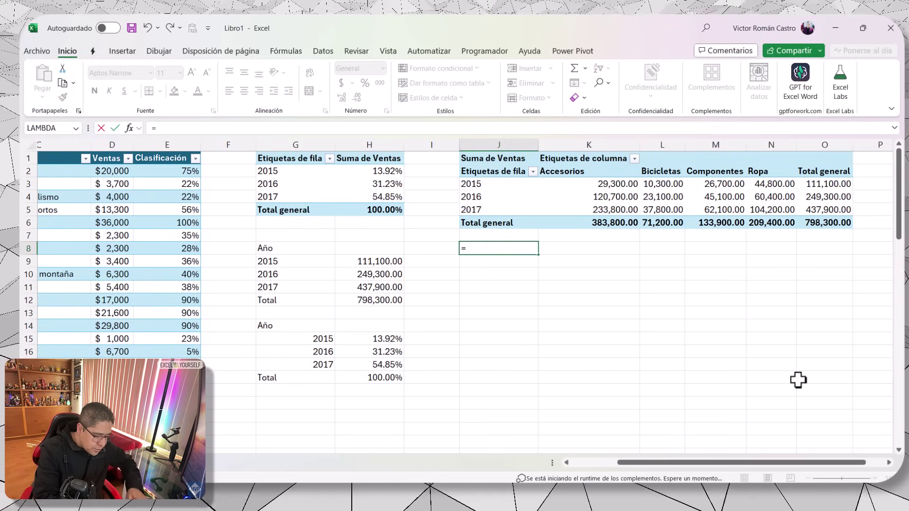
{"action": "type", "text": "pivo"}
{"action": "key", "text": "Tab"}
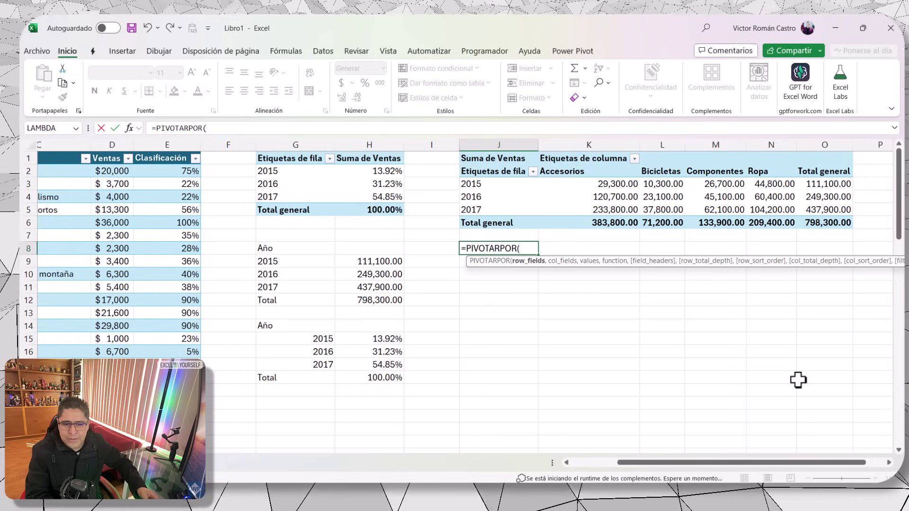
{"action": "key", "text": "Left"}
{"action": "key", "text": "Left"}
{"action": "key", "text": "Up"}
{"action": "key", "text": "Up"}
{"action": "key", "text": "Up"}
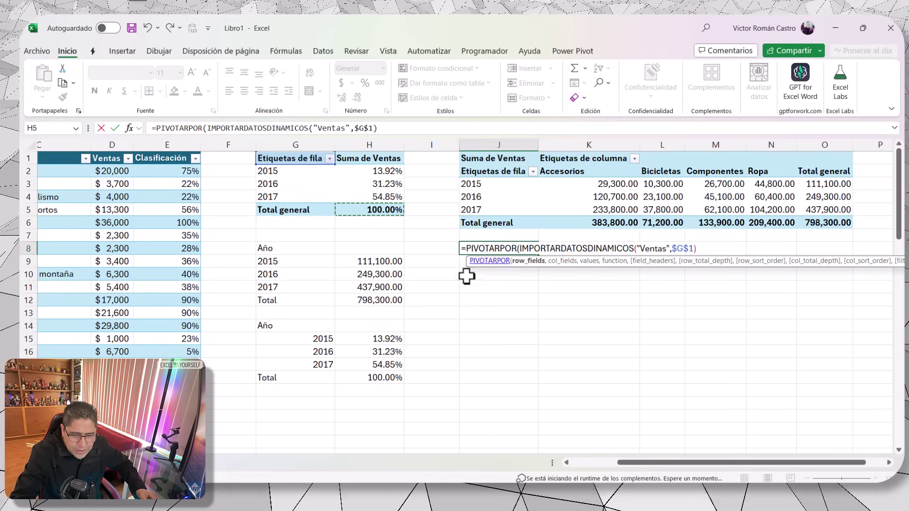
{"action": "key", "text": "Left"}
{"action": "key", "text": "Left"}
{"action": "key", "text": "Left"}
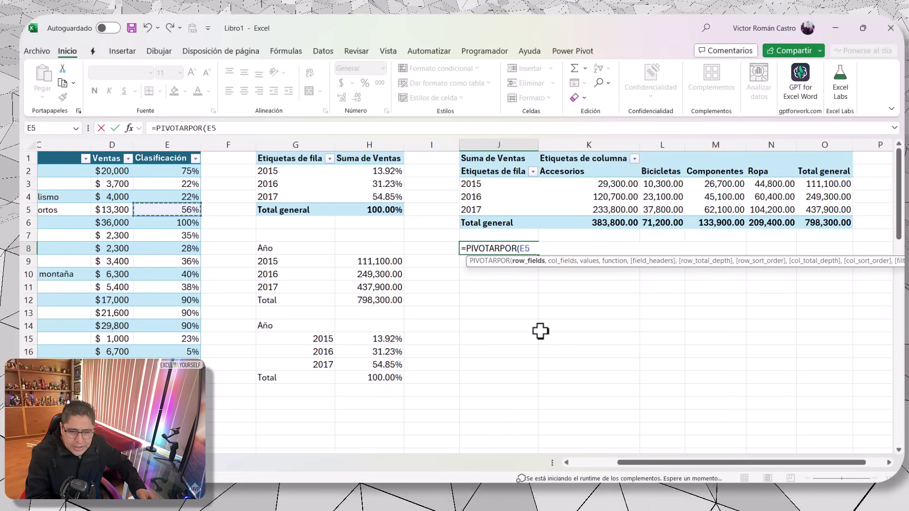
{"action": "key", "text": "Left"}
{"action": "key", "text": "Left"}
{"action": "key", "text": "Left"}
{"action": "key", "text": "Up"}
{"action": "key", "text": "Up"}
{"action": "key", "text": "Up"}
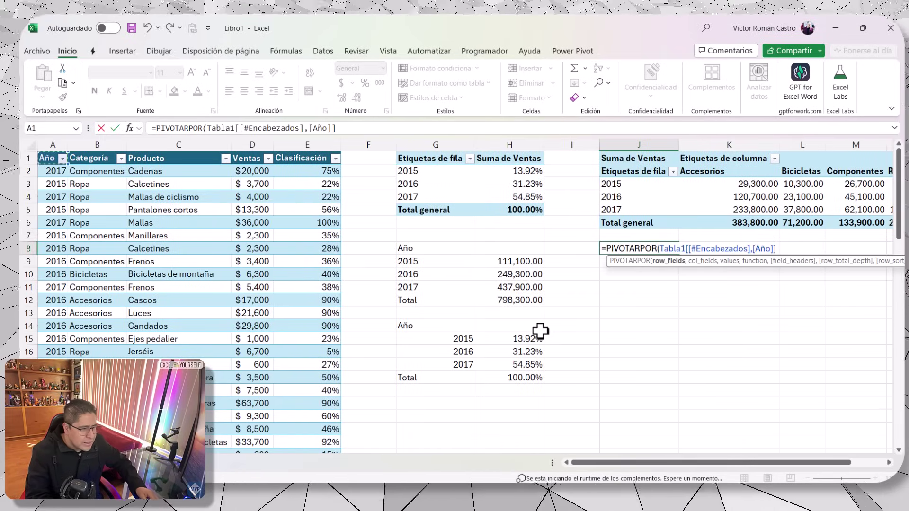
{"action": "key", "text": "ctrl+shift+Down"}
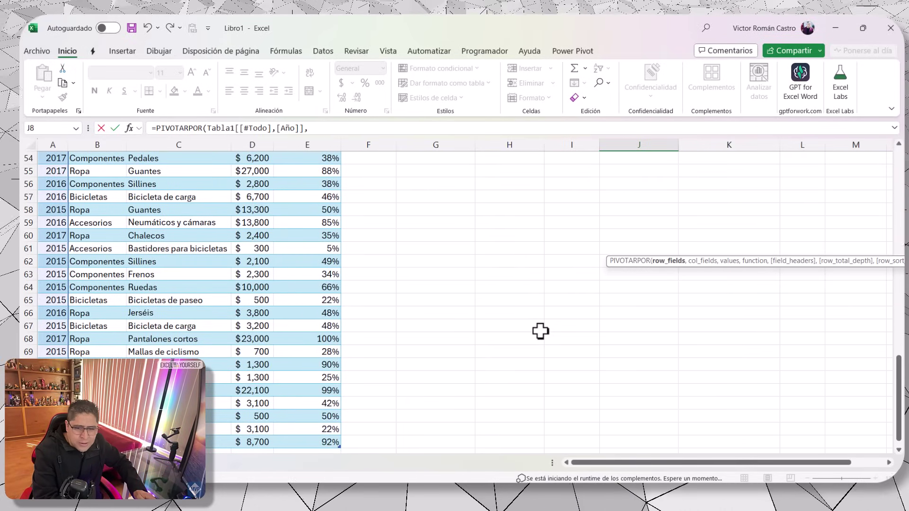
- Add the whole Categoría column as the formula's column field
{"action": "type", "text": ","}
{"action": "key", "text": "Up"}
{"action": "key", "text": "Up"}
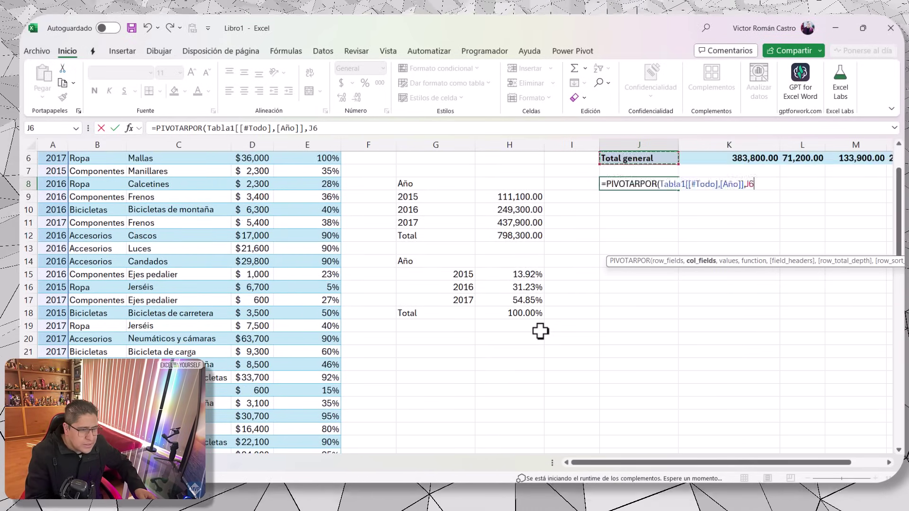
{"action": "key", "text": "Up"}
{"action": "key", "text": "Up"}
{"action": "key", "text": "Up"}
{"action": "key", "text": "Left"}
{"action": "key", "text": "Left"}
{"action": "key", "text": "Left"}
{"action": "key", "text": "Left"}
{"action": "key", "text": "Left"}
{"action": "key", "text": "Left"}
{"action": "key", "text": "Left"}
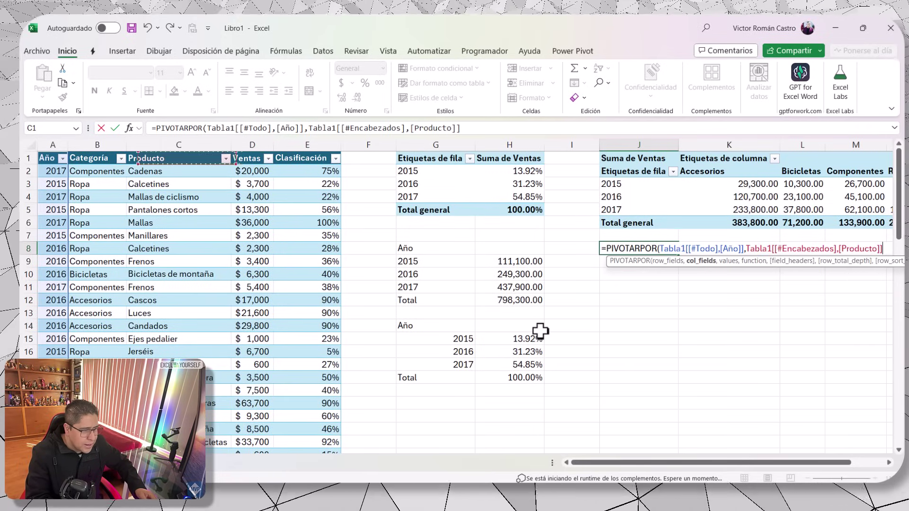
{"action": "key", "text": "Left"}
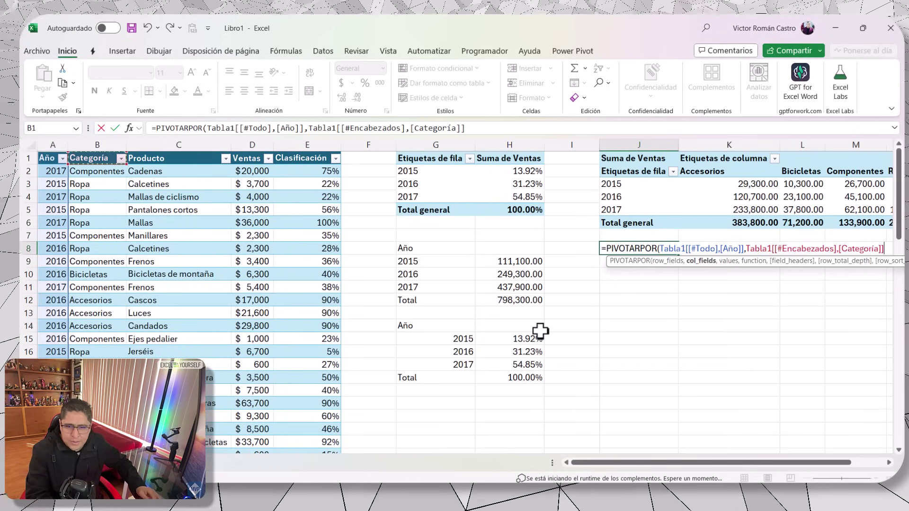
{"action": "key", "text": "ctrl+shift+Down"}
- Reference the whole Ventas column as the formula's values
{"action": "type", "text": ","}
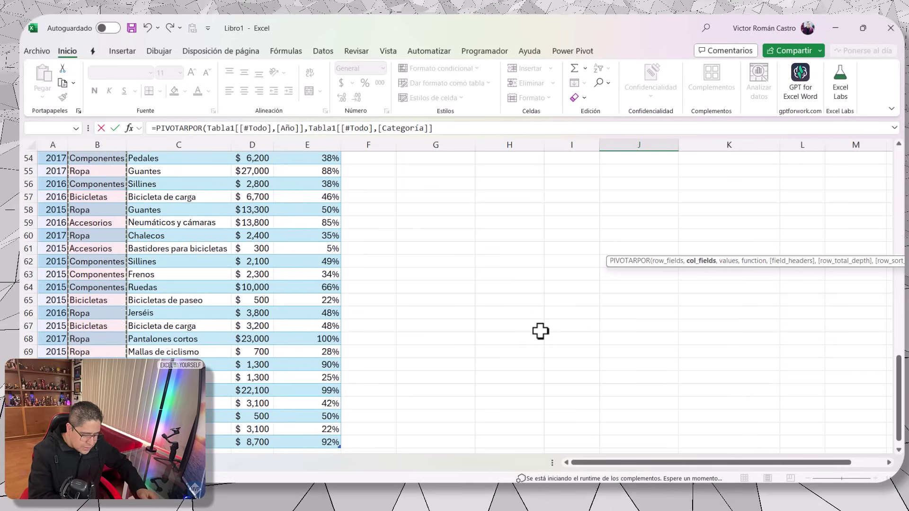
{"action": "key", "text": "Up"}
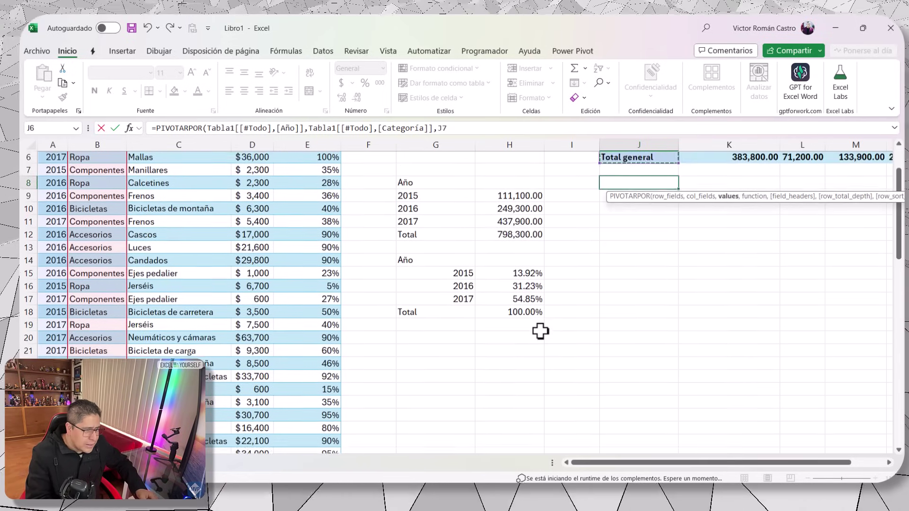
{"action": "key", "text": "Up"}
{"action": "key", "text": "Up"}
{"action": "key", "text": "Up"}
{"action": "key", "text": "Left"}
{"action": "key", "text": "Left"}
{"action": "key", "text": "Left"}
{"action": "key", "text": "Left"}
{"action": "key", "text": "Left"}
{"action": "key", "text": "Left"}
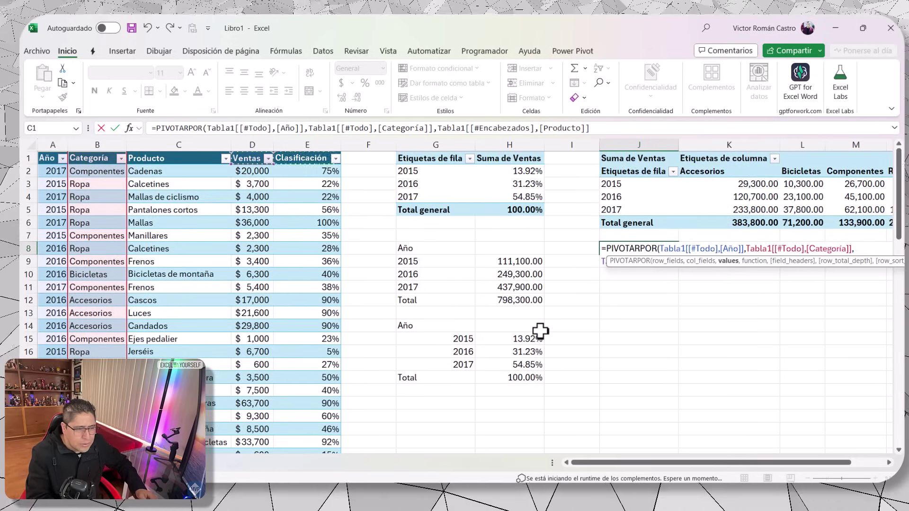
{"action": "key", "text": "Left"}
{"action": "key", "text": "Left"}
{"action": "key", "text": "Right"}
{"action": "key", "text": "Right"}
{"action": "key", "text": "ctrl+shift+Down"}
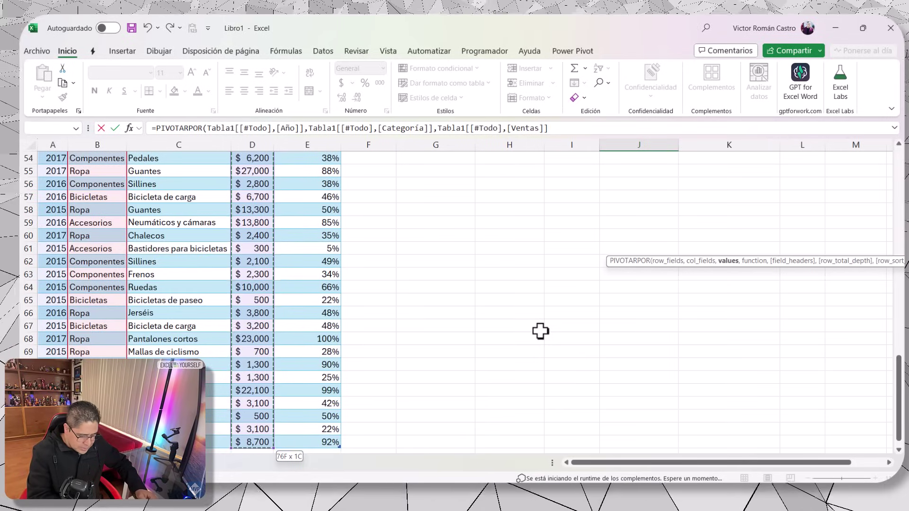
- Set SUMA as the aggregation and header option 3, then enter the formula
{"action": "type", "text": ","}
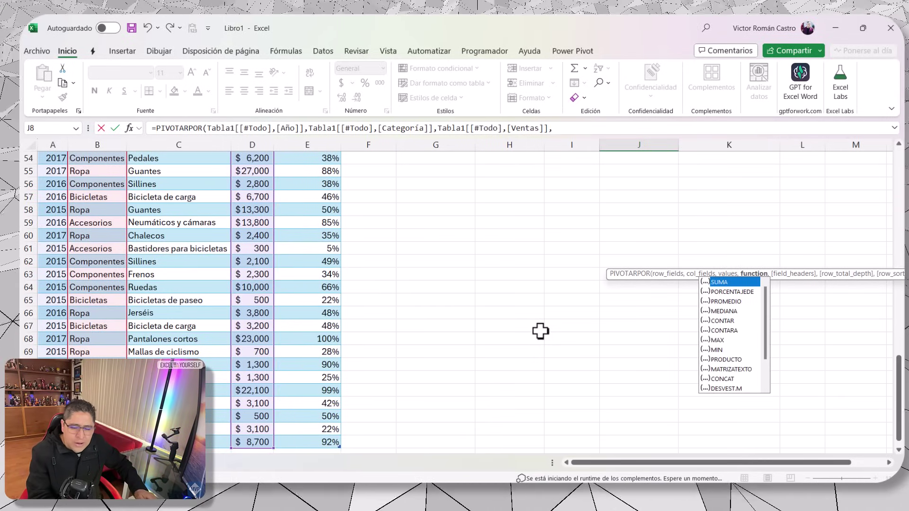
{"action": "key", "text": "Tab"}
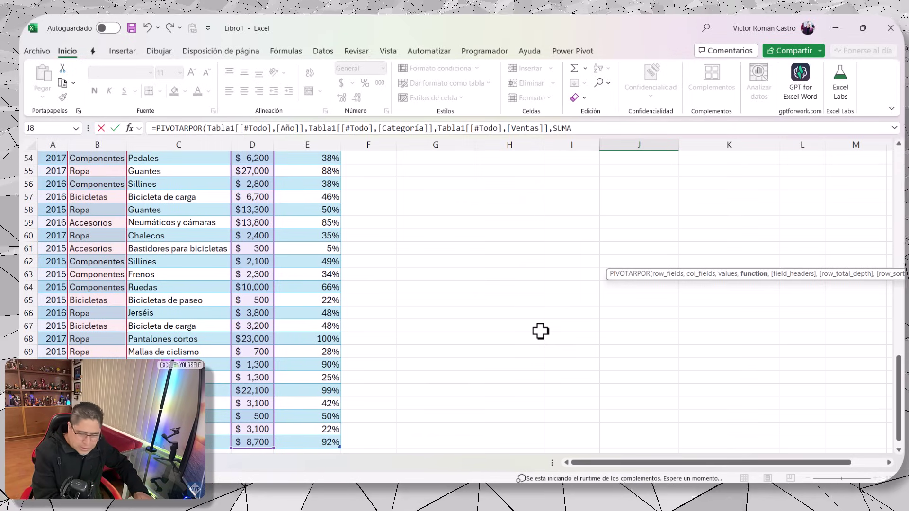
{"action": "type", "text": ","}
{"action": "key", "text": "Down"}
{"action": "key", "text": "Down"}
{"action": "key", "text": "Down"}
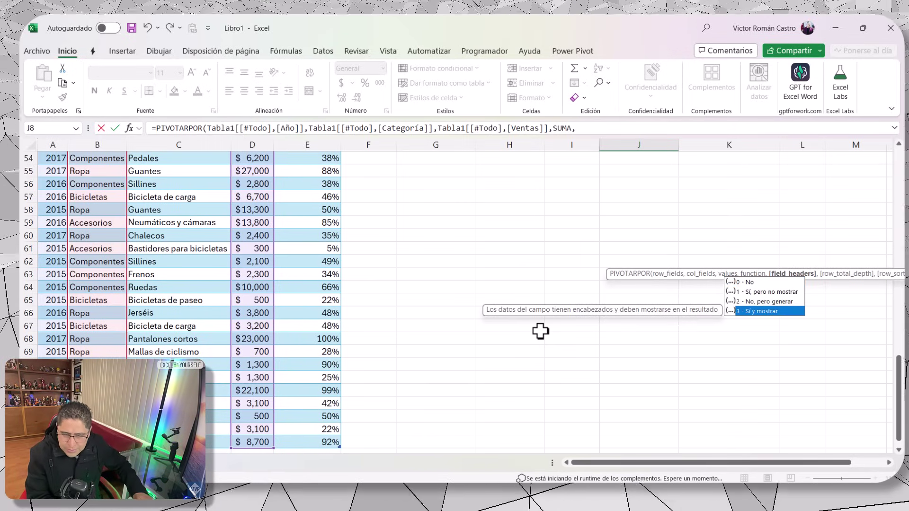
{"action": "key", "text": "Escape"}
{"action": "type", "text": "3"}
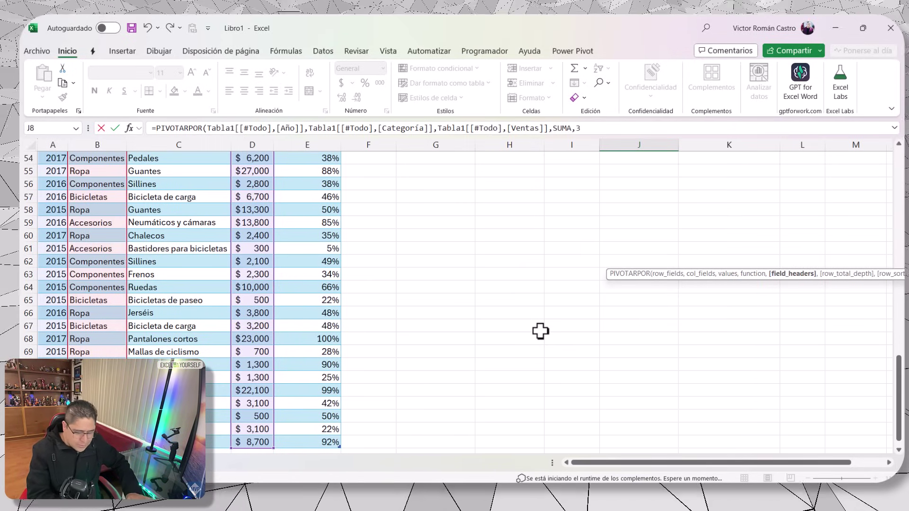
{"action": "key", "text": "Return"}
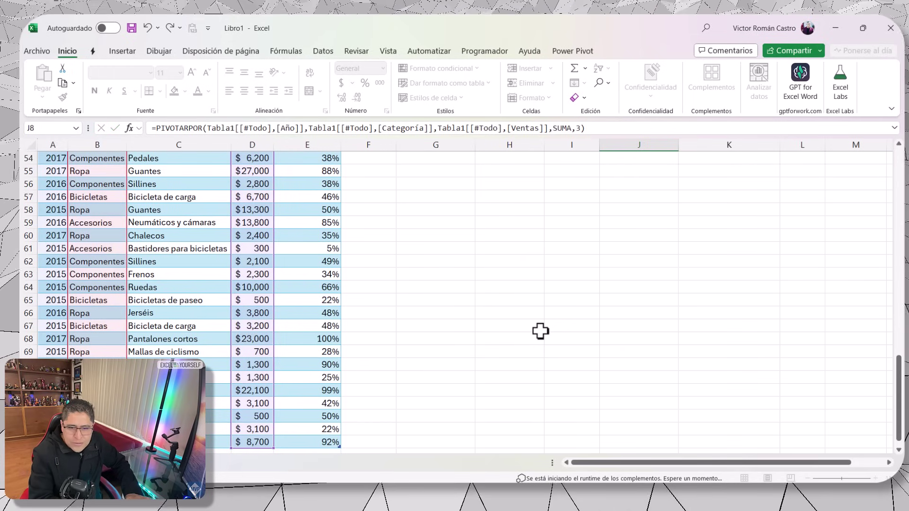
- Format the values K10:O13 with thousands separators and two decimals
{"action": "key", "text": "Up"}
{"action": "key", "text": "Up"}
{"action": "key", "text": "Up"}
{"action": "key", "text": "Right"}
{"action": "key", "text": "Right"}
{"action": "key", "text": "Right"}
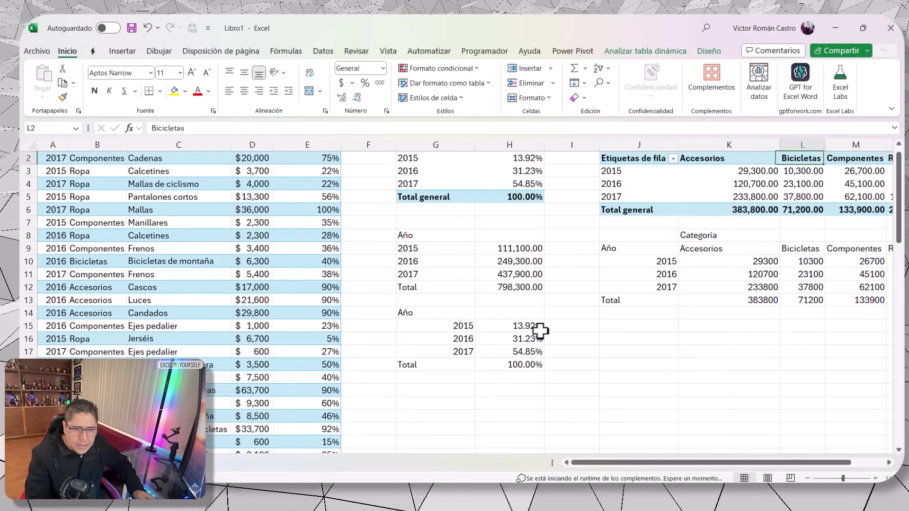
{"action": "key", "text": "Right"}
{"action": "key", "text": "Right"}
{"action": "key", "text": "Right"}
{"action": "key", "text": "Left"}
{"action": "key", "text": "Left"}
{"action": "key", "text": "Left"}
{"action": "key", "text": "Left"}
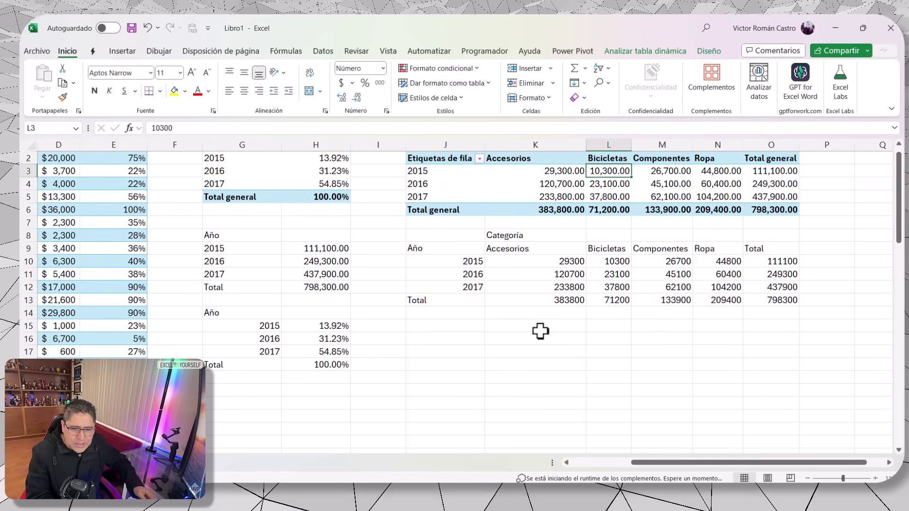
{"action": "key", "text": "Down"}
{"action": "key", "text": "Down"}
{"action": "key", "text": "Down"}
{"action": "key", "text": "Down"}
{"action": "key", "text": "Down"}
{"action": "key", "text": "Left"}
{"action": "key", "text": "shift+Down"}
{"action": "key", "text": "shift+Down"}
{"action": "key", "text": "shift+Down"}
{"action": "key", "text": "shift+Down"}
{"action": "key", "text": "shift+Right"}
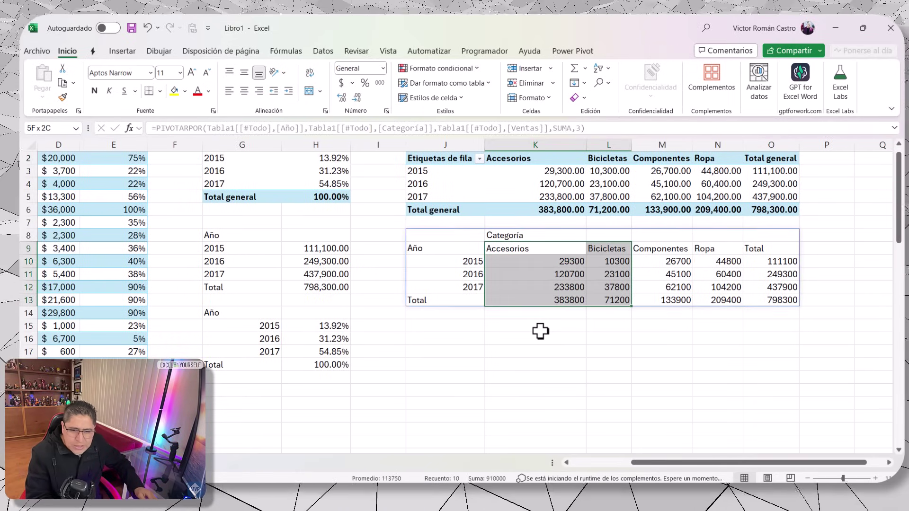
{"action": "key", "text": "shift+Right"}
{"action": "key", "text": "shift+Right"}
{"action": "key", "text": "shift+Right"}
{"action": "key", "text": "Down"}
{"action": "key", "text": "shift+Right"}
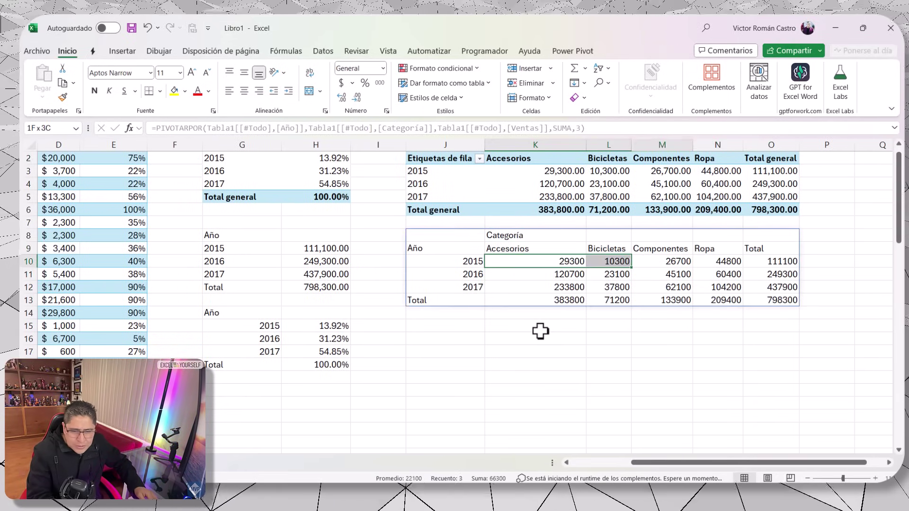
{"action": "key", "text": "shift+Right"}
{"action": "key", "text": "shift+Right"}
{"action": "key", "text": "shift+Right"}
{"action": "key", "text": "shift+Down"}
{"action": "key", "text": "shift+Down"}
{"action": "key", "text": "shift+Down"}
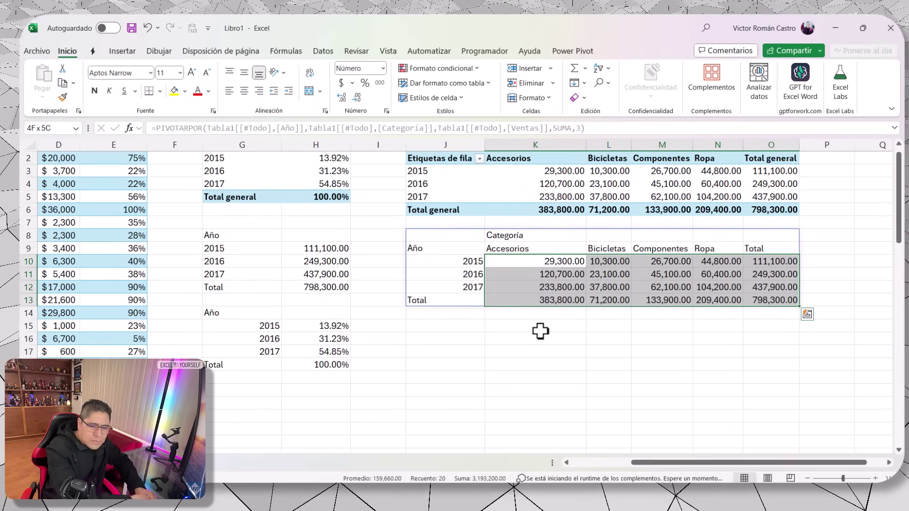
{"action": "key", "text": "ctrl+shift+1"}
- Left-align the year labels J9:J13, from Año down to Total
{"action": "key", "text": "Left"}
{"action": "key", "text": "Up"}
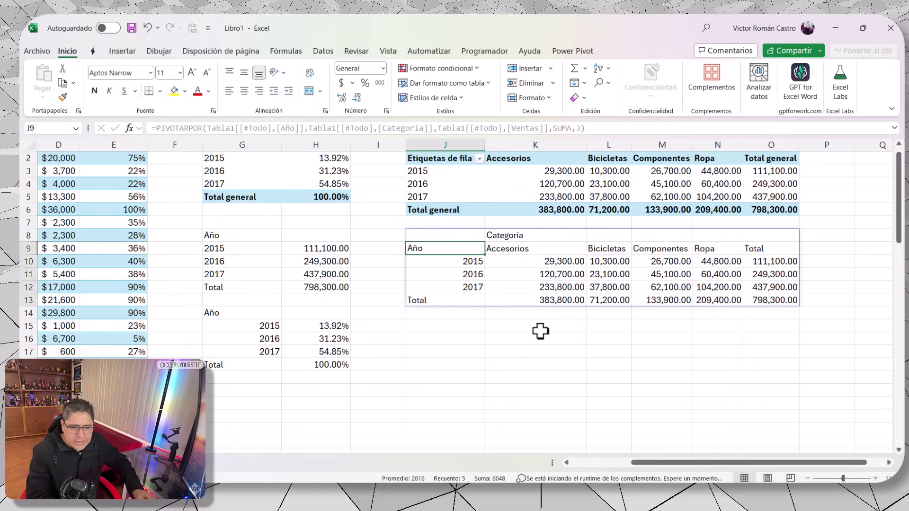
{"action": "key", "text": "ctrl+shift+Down"}
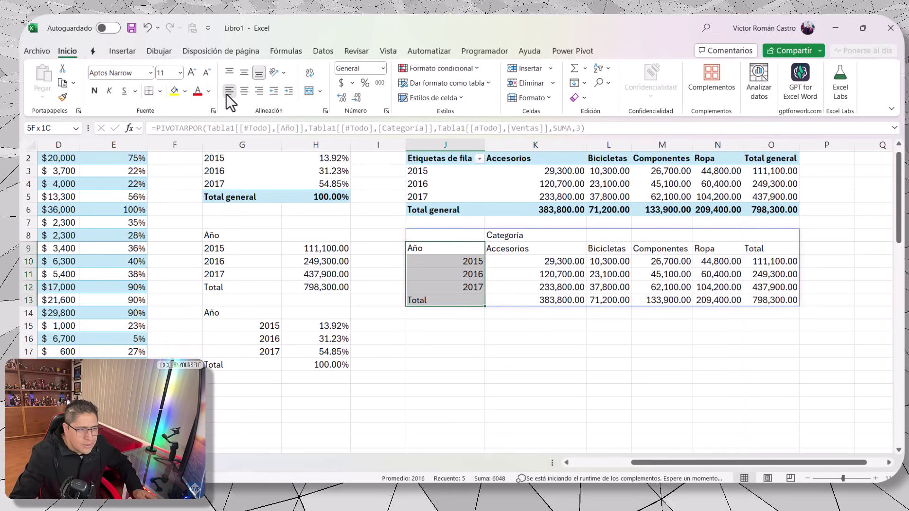
{"action": "left_click", "coordinate": [229, 91]}
{"action": "scroll", "coordinate": [516, 332], "scroll_direction": "up", "scroll_amount": 1}
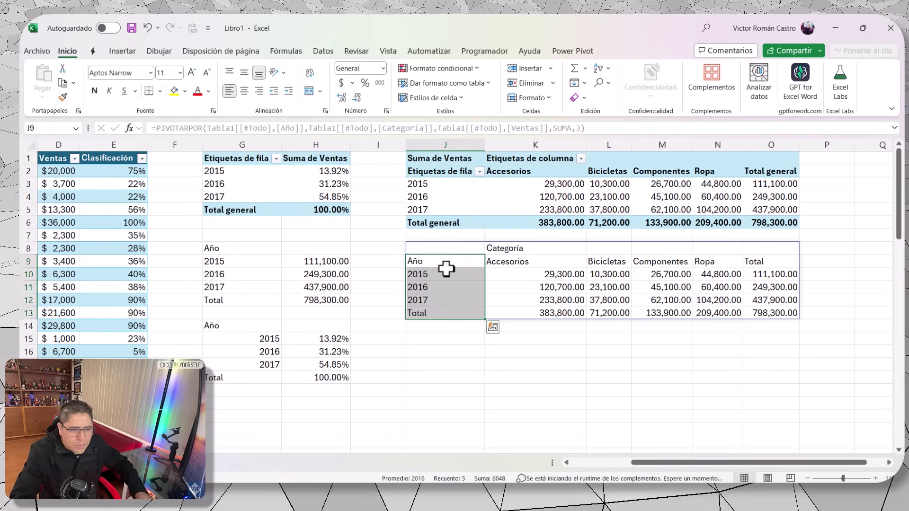
- Copy the Tabla1 sales rows and paste a second copy below the last data row
{"action": "left_click", "coordinate": [103, 259]}
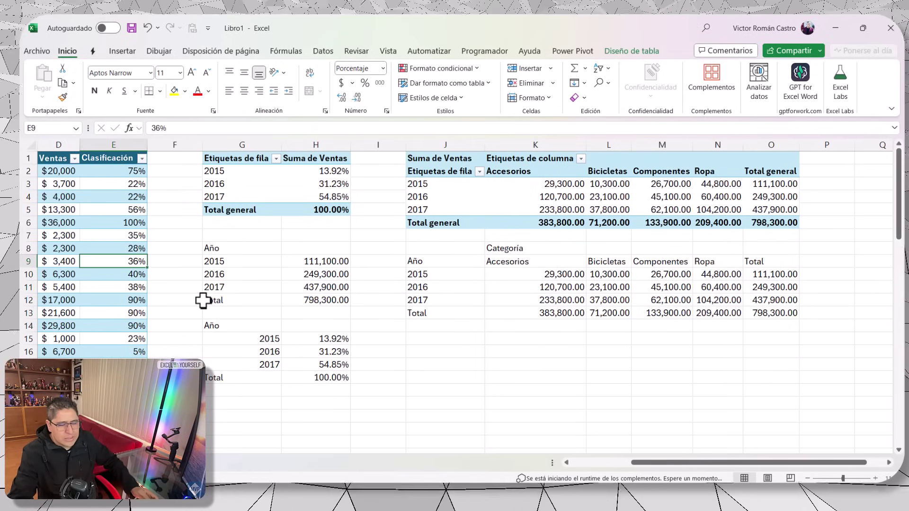
{"action": "key", "text": "ctrl+Home"}
{"action": "key", "text": "ctrl+a"}
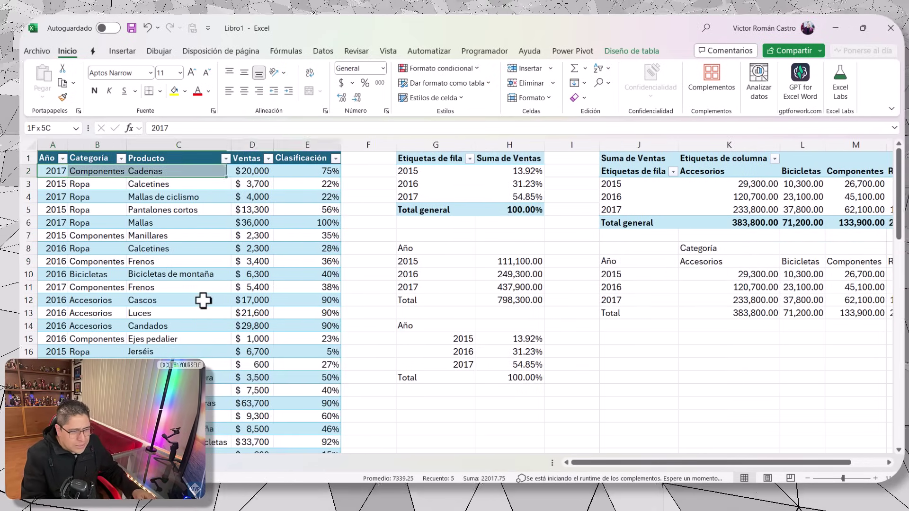
{"action": "key", "text": "ctrl+c"}
{"action": "key", "text": "ctrl+Home"}
{"action": "key", "text": "ctrl+Down"}
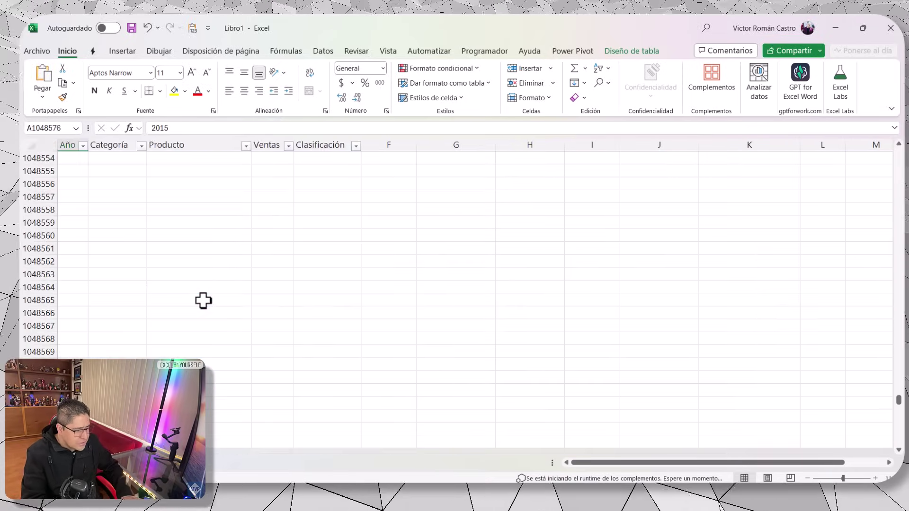
{"action": "key", "text": "ctrl+Up"}
{"action": "key", "text": "Down"}
{"action": "key", "text": "ctrl+v"}
- Check that the AGRUPARPOR and PIVOTARPOR results now total 1,596,600.00
{"action": "key", "text": "ctrl+Home"}
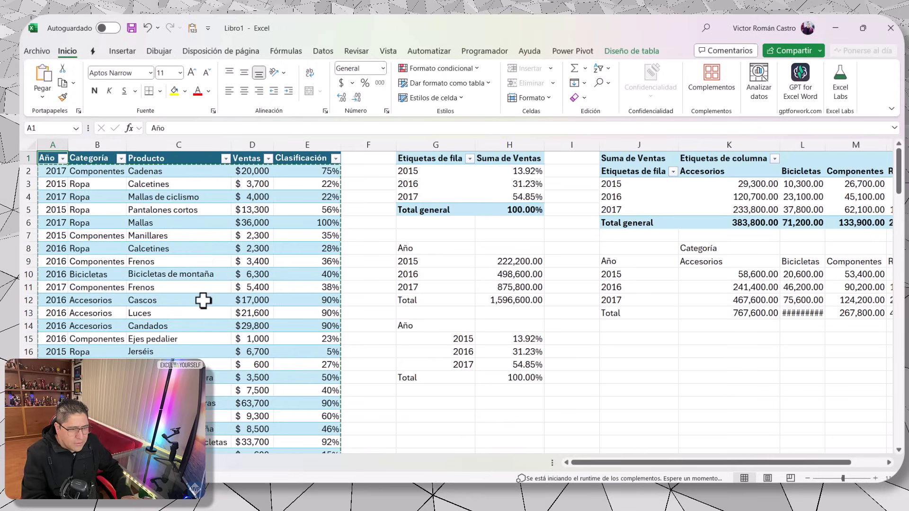
{"action": "key", "text": "Right"}
{"action": "key", "text": "Right"}
{"action": "key", "text": "Right"}
{"action": "key", "text": "Right"}
{"action": "key", "text": "Right"}
{"action": "key", "text": "Right"}
{"action": "key", "text": "Right"}
{"action": "key", "text": "Right"}
{"action": "key", "text": "Right"}
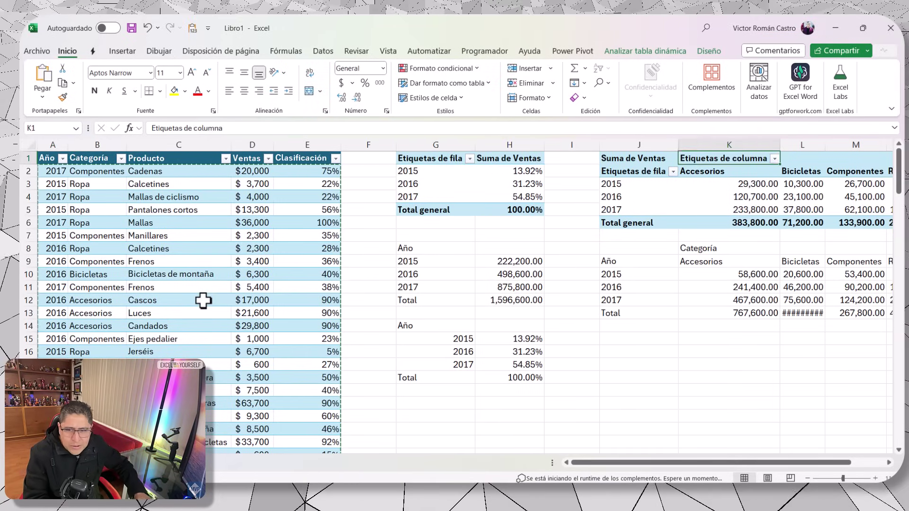
{"action": "key", "text": "Right"}
{"action": "key", "text": "Right"}
{"action": "key", "text": "Right"}
{"action": "key", "text": "Right"}
{"action": "key", "text": "Down"}
{"action": "key", "text": "Down"}
{"action": "key", "text": "Down"}
{"action": "key", "text": "Left"}
{"action": "key", "text": "Down"}
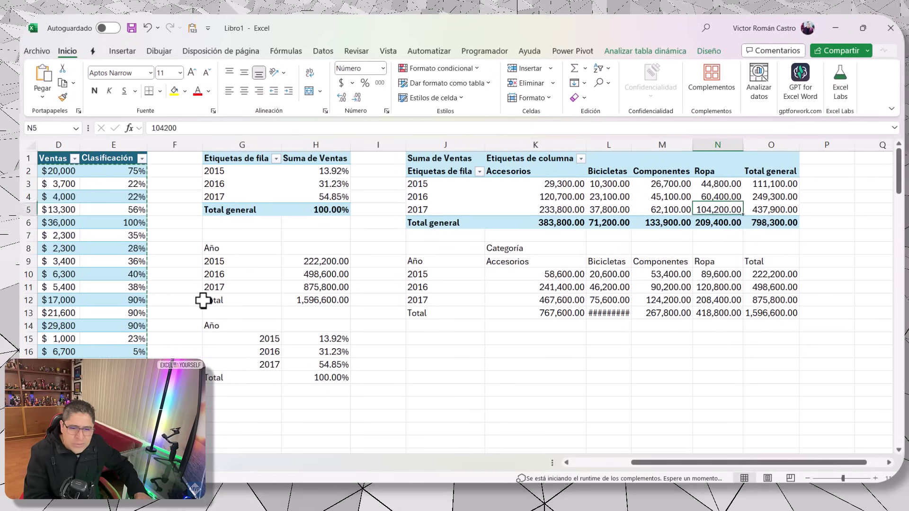
{"action": "key", "text": "Left"}
{"action": "key", "text": "Left"}
{"action": "key", "text": "Down"}
{"action": "key", "text": "Down"}
{"action": "key", "text": "Down"}
{"action": "key", "text": "Down"}
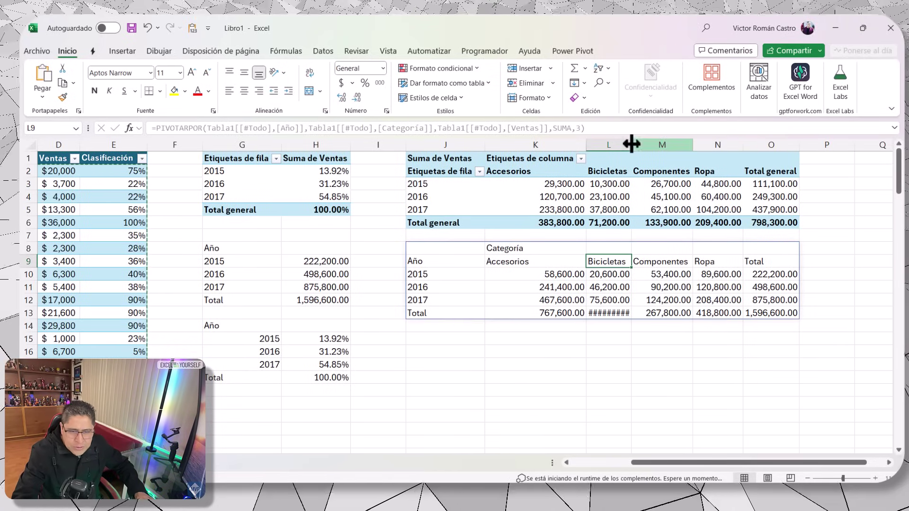
- Autofit column L to show Bicicletas 142,400.00 and refresh the PivotTable to 1,596,600.00
{"action": "double_click", "coordinate": [632, 143]}
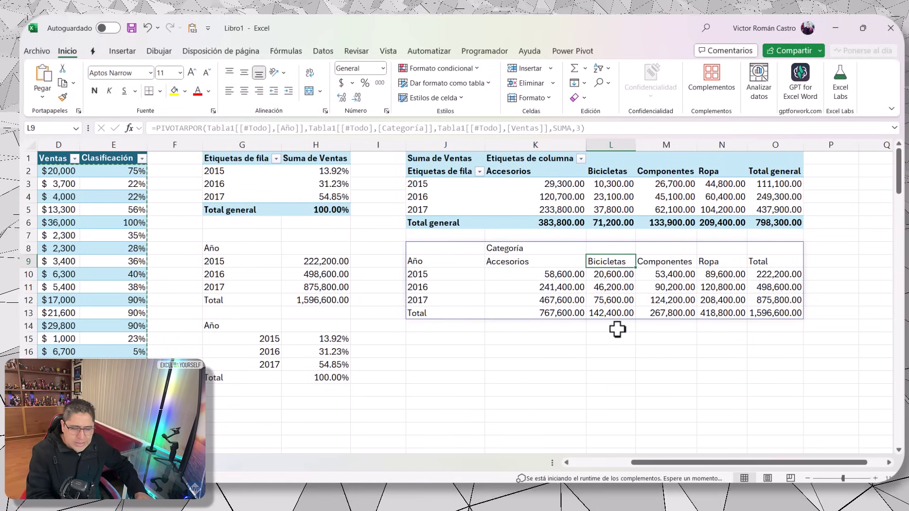
{"action": "right_click", "coordinate": [583, 221]}
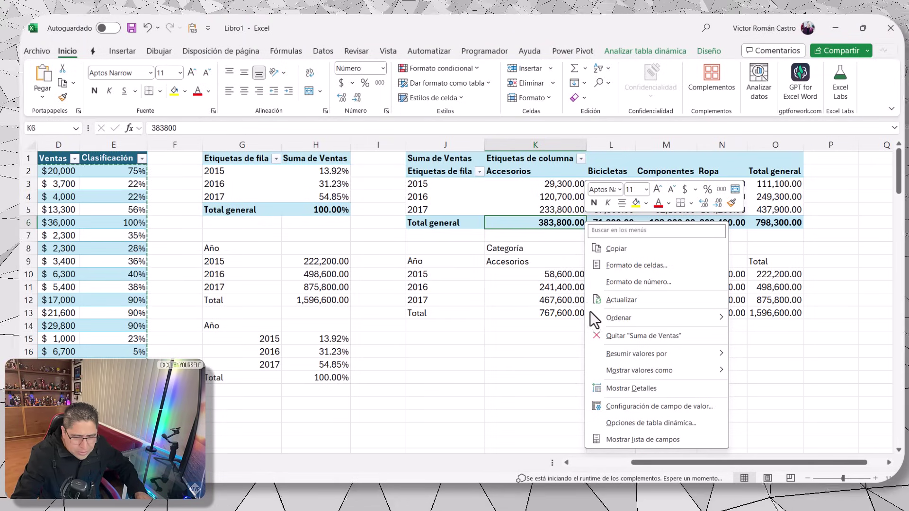
{"action": "left_click", "coordinate": [616, 300]}
{"action": "left_click", "coordinate": [580, 212]}
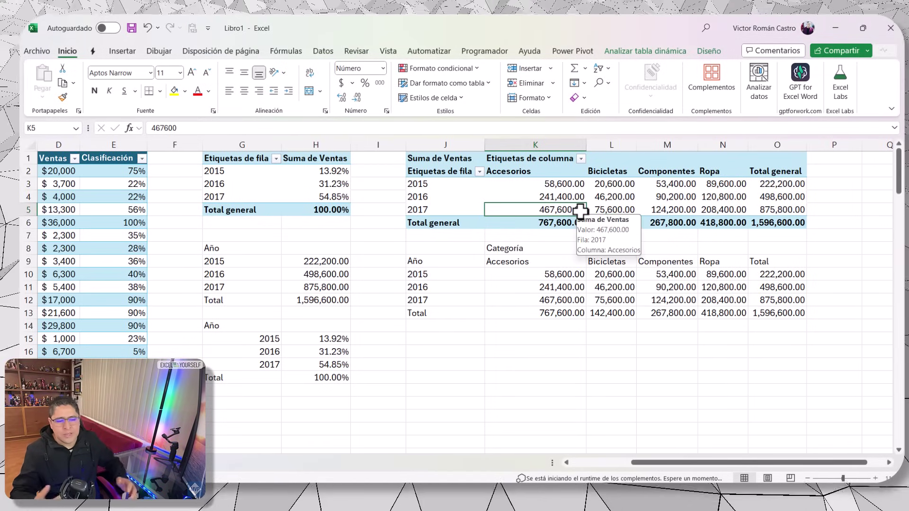
{"action": "mouse_move", "coordinate": [540, 209]}
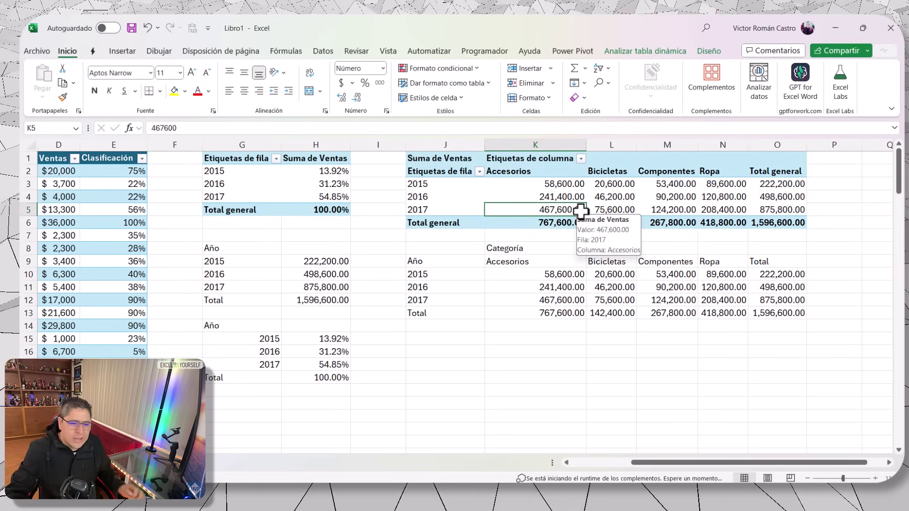
{"action": "left_click", "coordinate": [438, 248]}
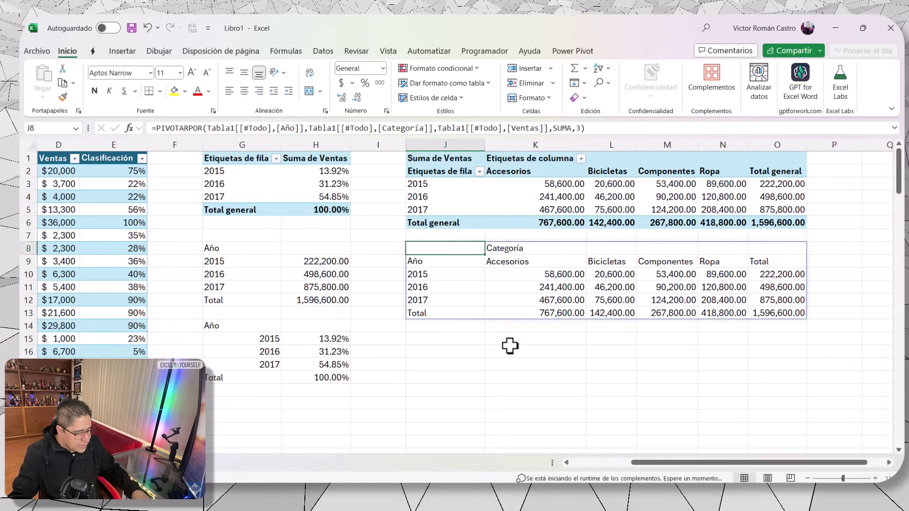
{"action": "key", "text": "F2"}
{"action": "key", "text": "Escape"}
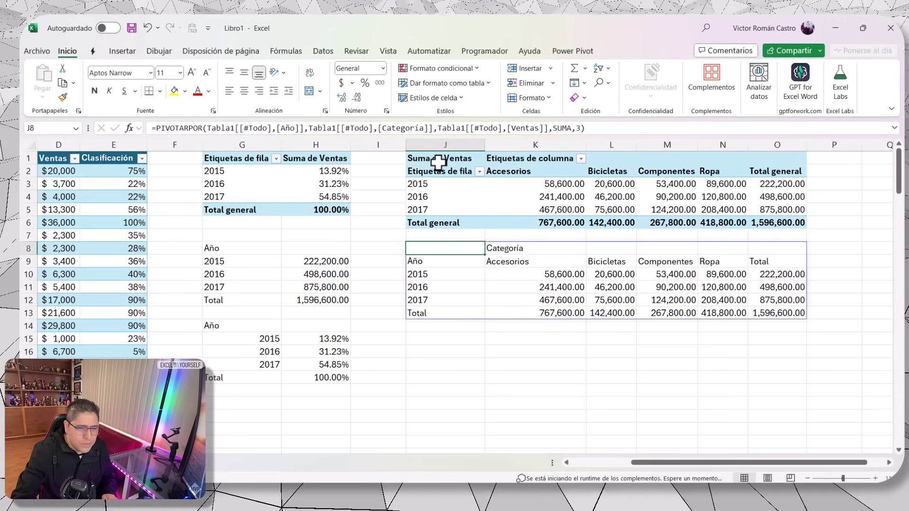
{"action": "left_click_drag", "start_coordinate": [438, 162], "coordinate": [779, 218]}
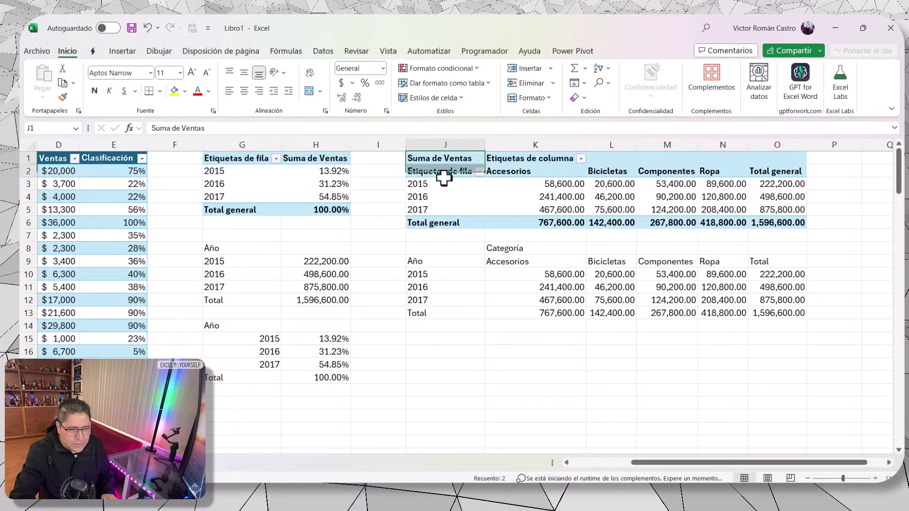
{"action": "left_click", "coordinate": [779, 220]}
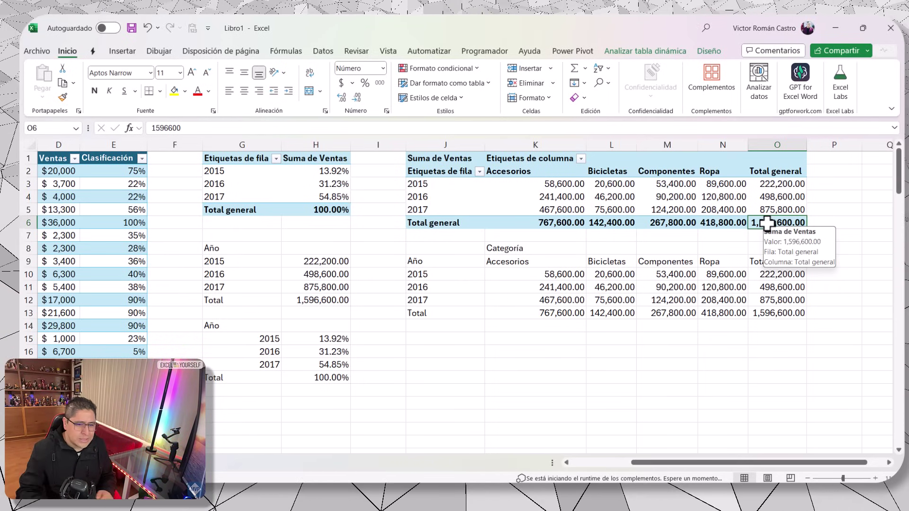
{"action": "left_click_drag", "start_coordinate": [450, 248], "coordinate": [789, 319]}
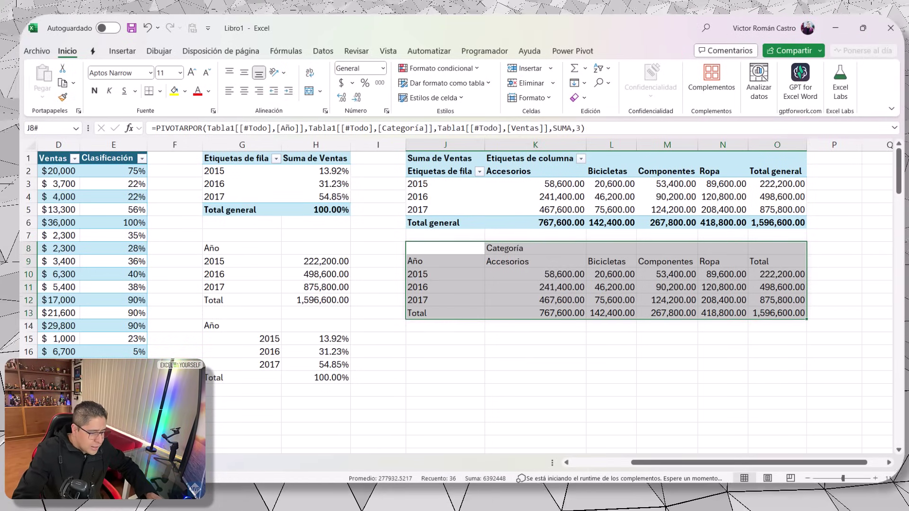
{"action": "key", "text": "ctrl+Page_Down"}
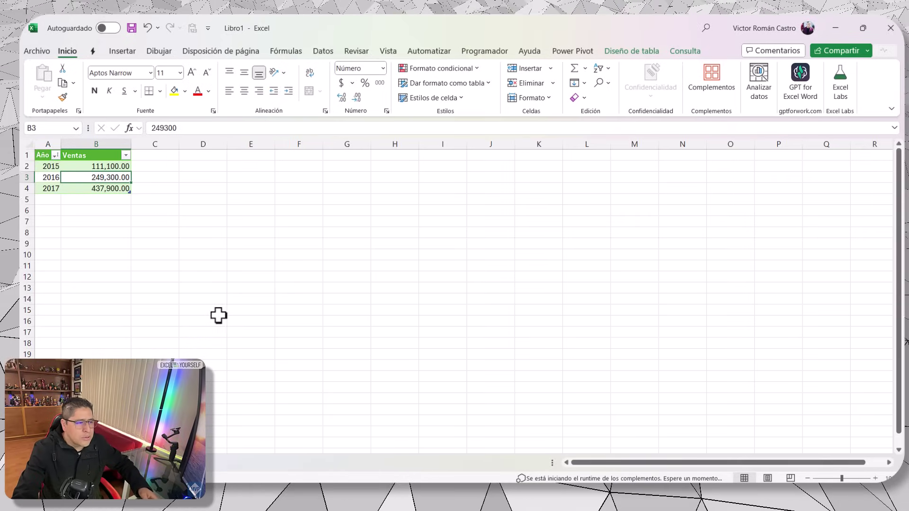